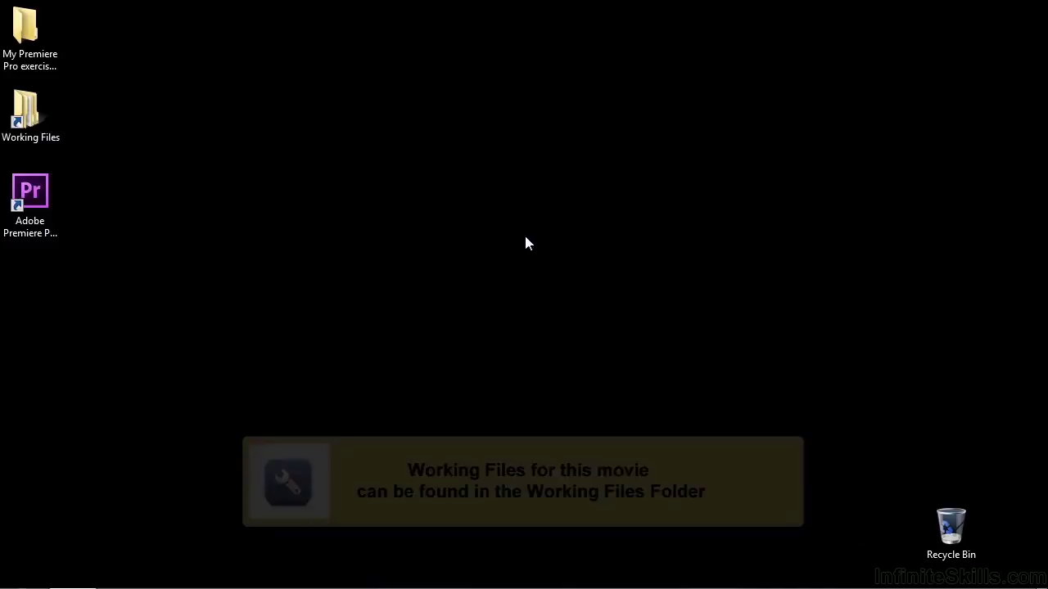
Step: Open 0702-wide tight.prproj from the Working Files projects folder in Premiere Pro
{"action": "double_click", "coordinate": [25, 113]}
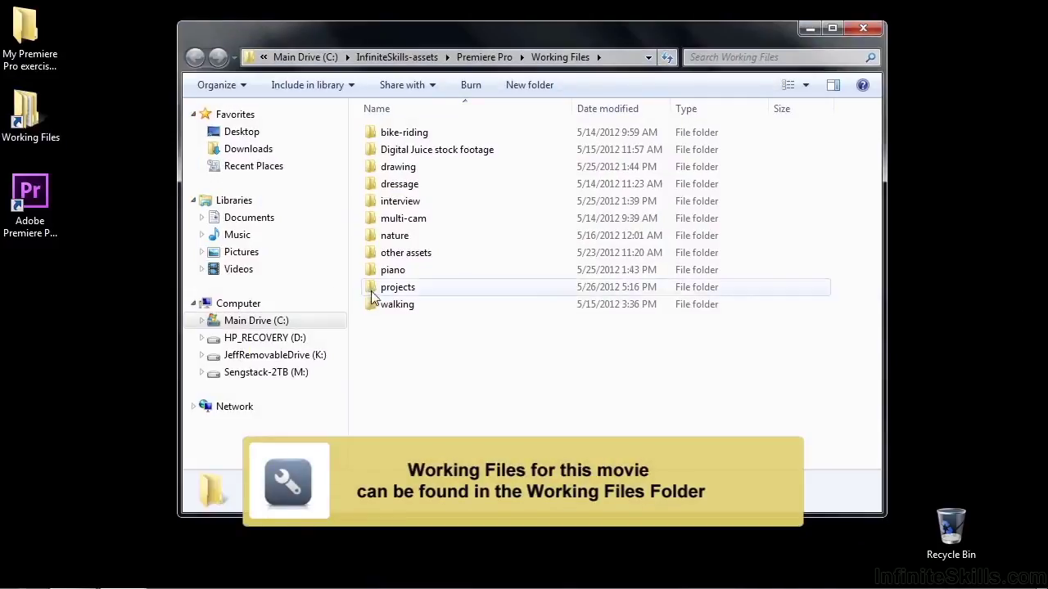
{"action": "double_click", "coordinate": [385, 288]}
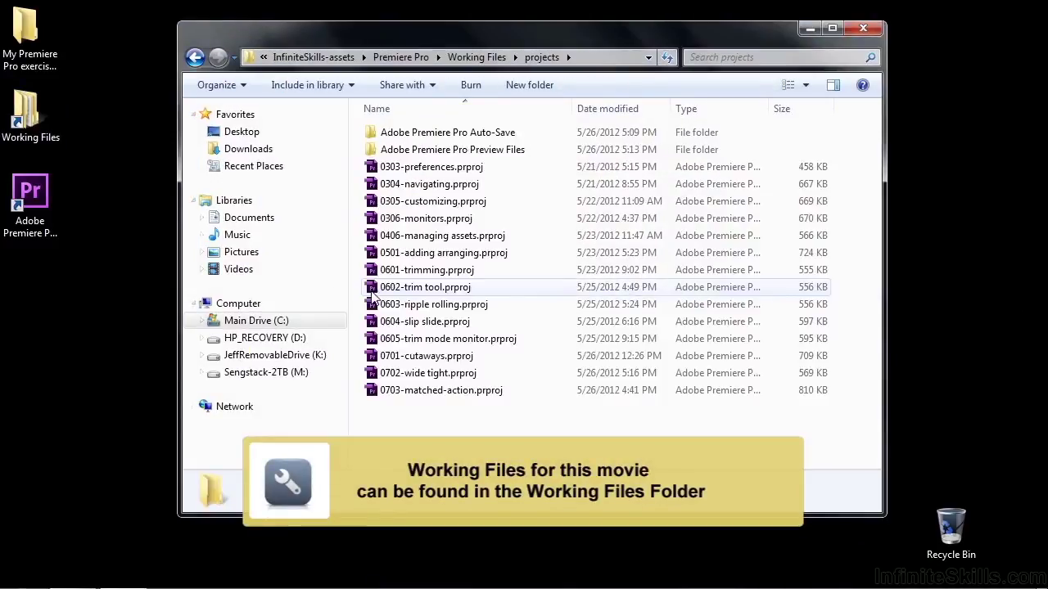
{"action": "left_click", "coordinate": [380, 375]}
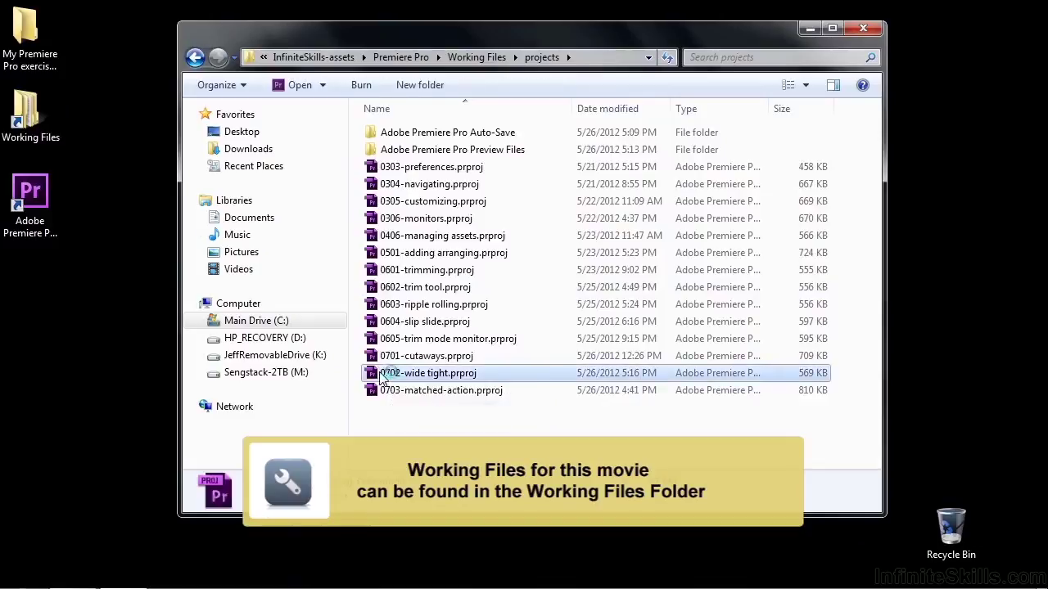
{"action": "double_click", "coordinate": [381, 375]}
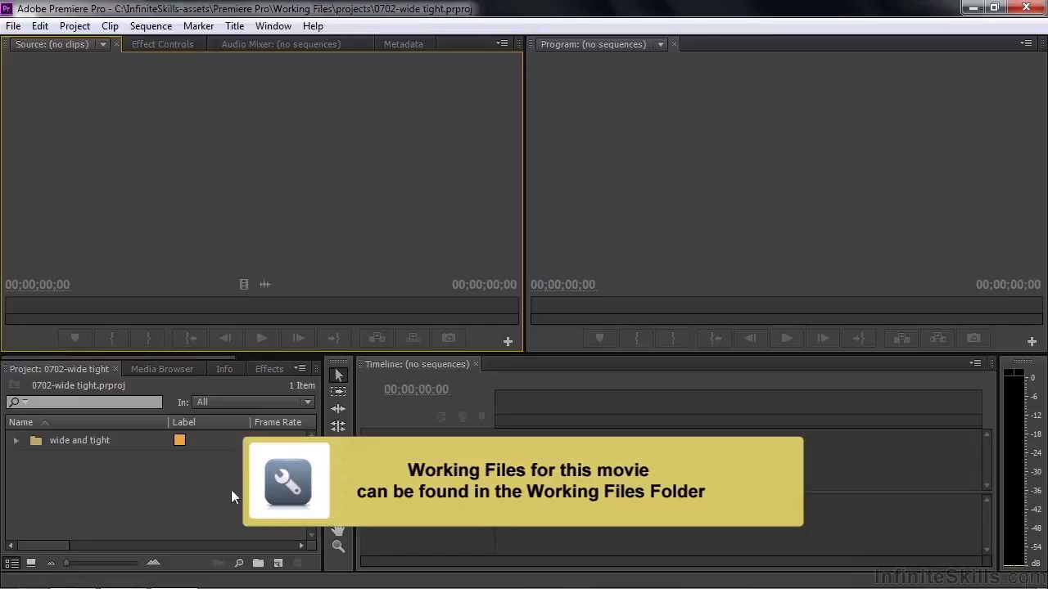
Step: Open the wide and tight bin in Icon View and scroll through its 10 scenic, dressage and drawing thumbnails
{"action": "left_click", "coordinate": [16, 440]}
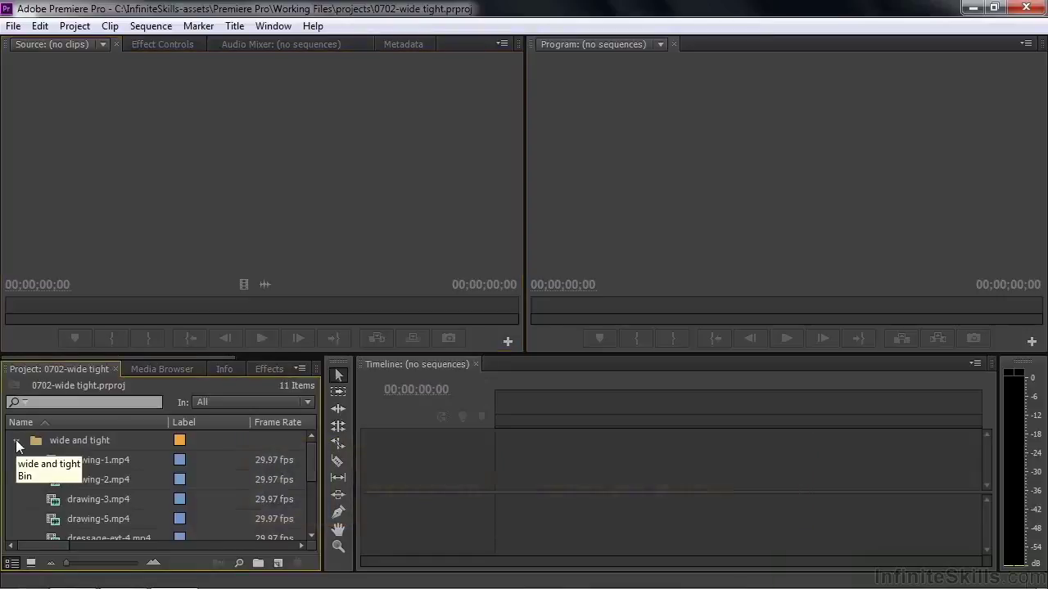
{"action": "left_click", "coordinate": [31, 563]}
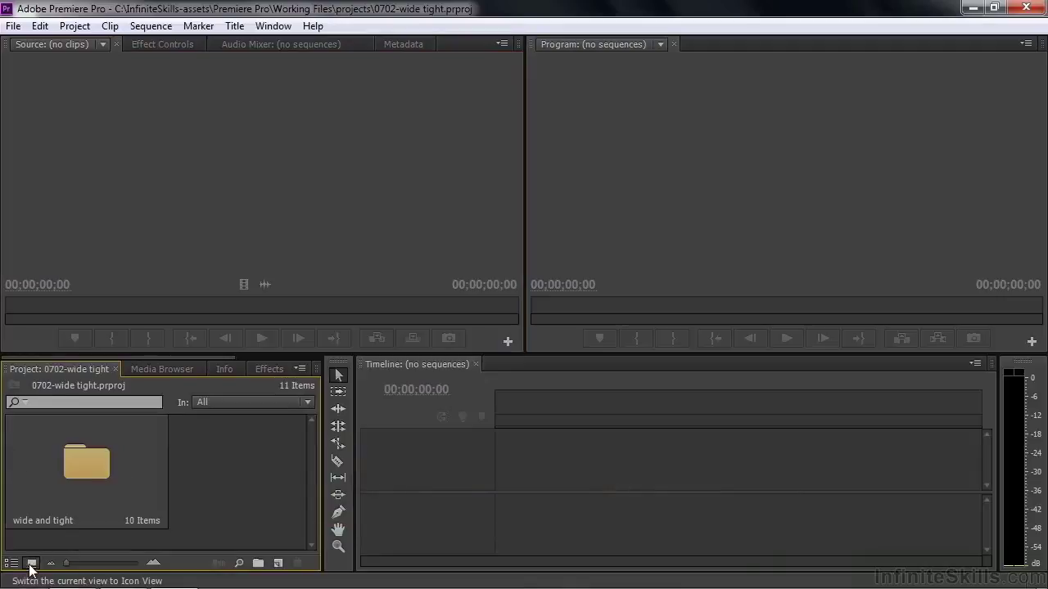
{"action": "double_click", "coordinate": [92, 467]}
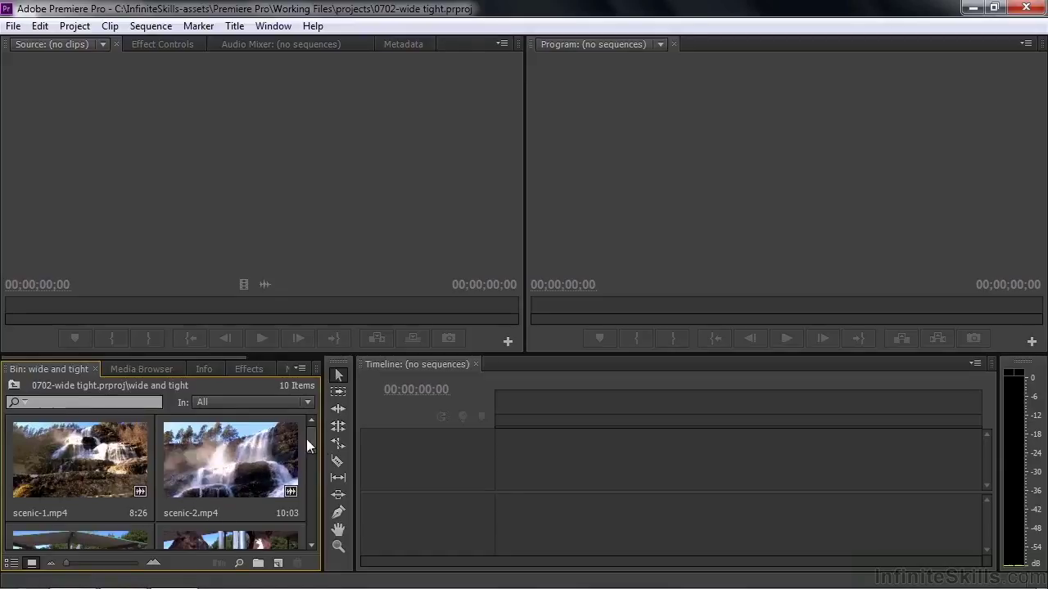
{"action": "scroll", "coordinate": [308, 442], "scroll_direction": "down", "scroll_amount": 1}
{"action": "scroll", "coordinate": [307, 442], "scroll_direction": "down", "scroll_amount": 4}
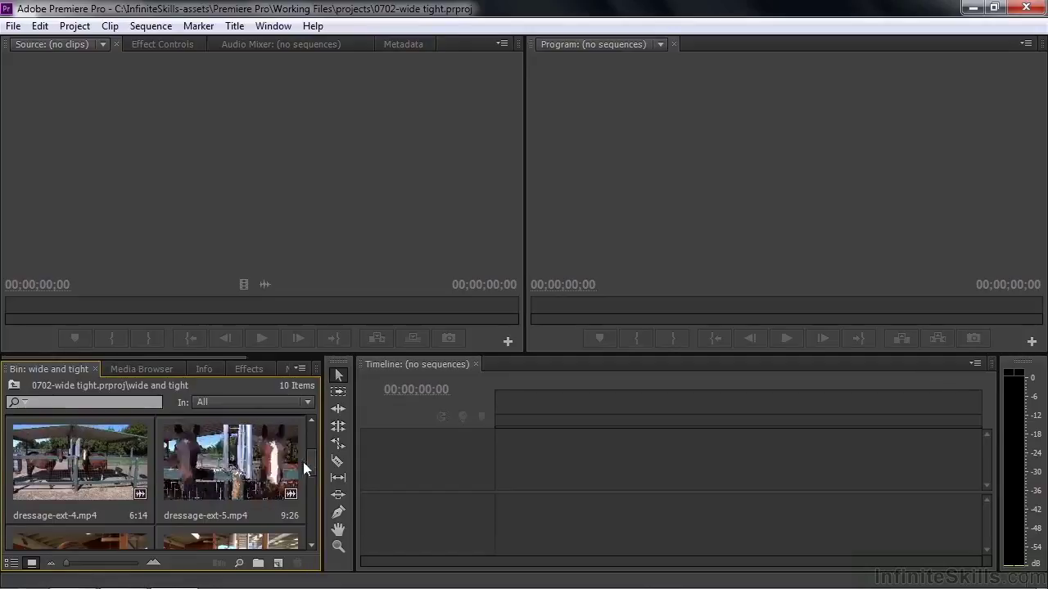
{"action": "scroll", "coordinate": [308, 465], "scroll_direction": "down", "scroll_amount": 1}
{"action": "scroll", "coordinate": [309, 471], "scroll_direction": "down", "scroll_amount": 3}
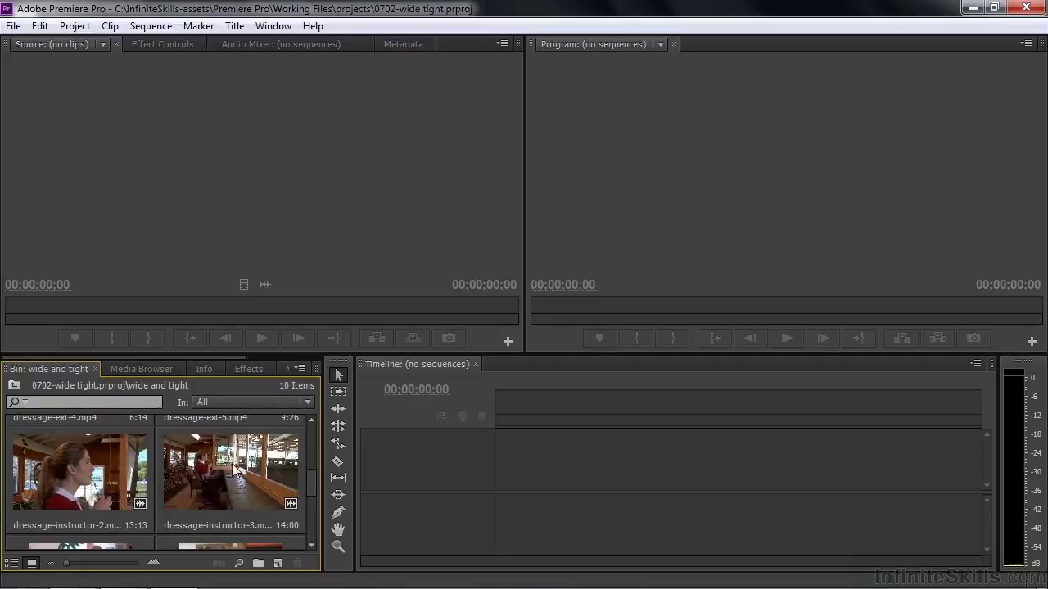
{"action": "scroll", "coordinate": [312, 478], "scroll_direction": "down", "scroll_amount": 3}
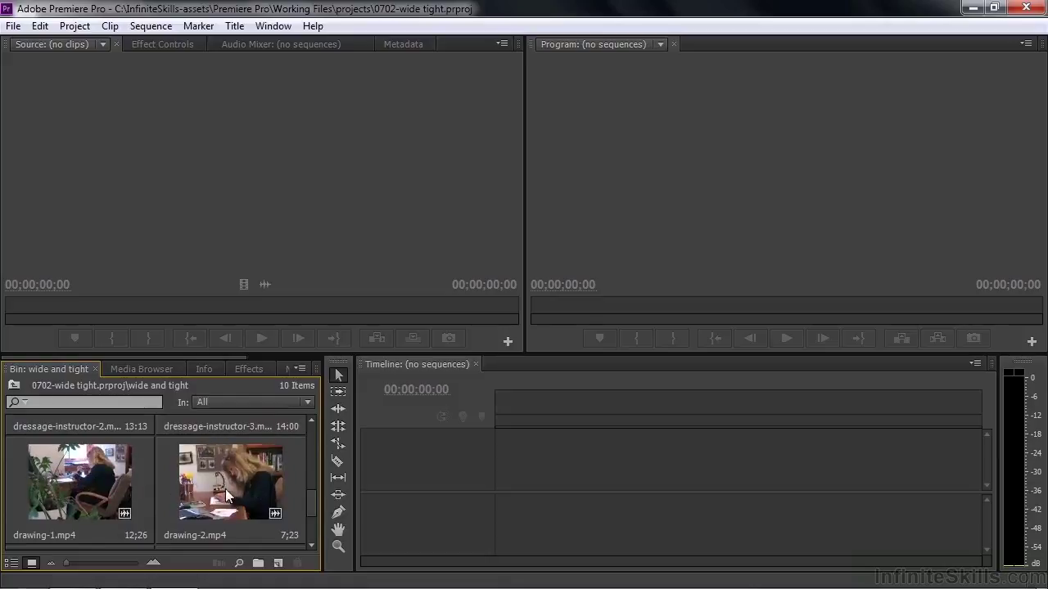
{"action": "scroll", "coordinate": [309, 504], "scroll_direction": "down", "scroll_amount": 3}
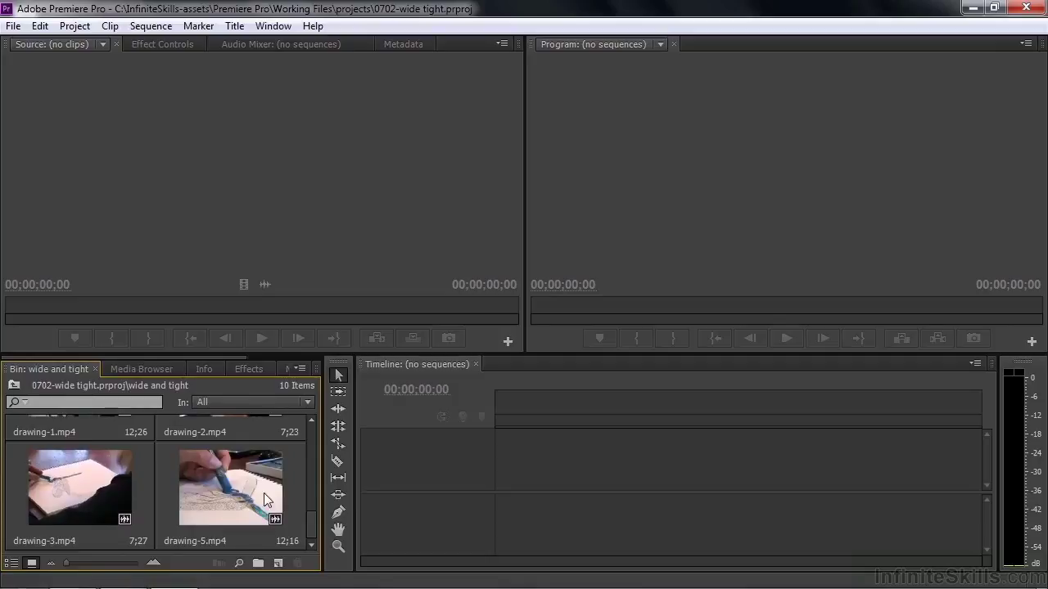
{"action": "scroll", "coordinate": [312, 522], "scroll_direction": "up", "scroll_amount": 2}
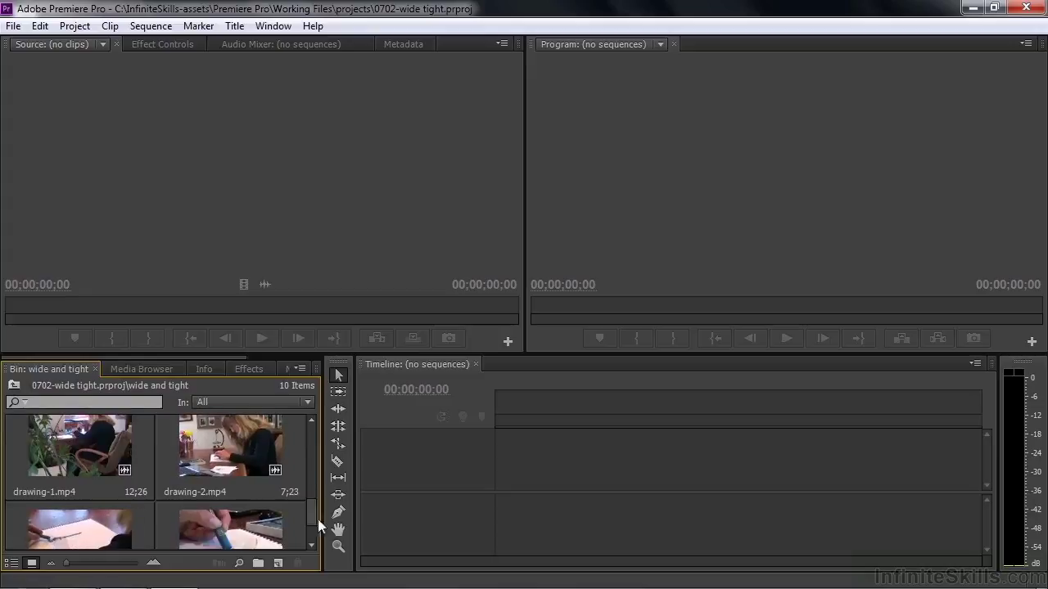
Step: Make a sequence from scenic-1.mp4, switch the bin to List View, and name it 'Wide tight'
{"action": "left_click_drag", "start_coordinate": [311, 512], "coordinate": [311, 442]}
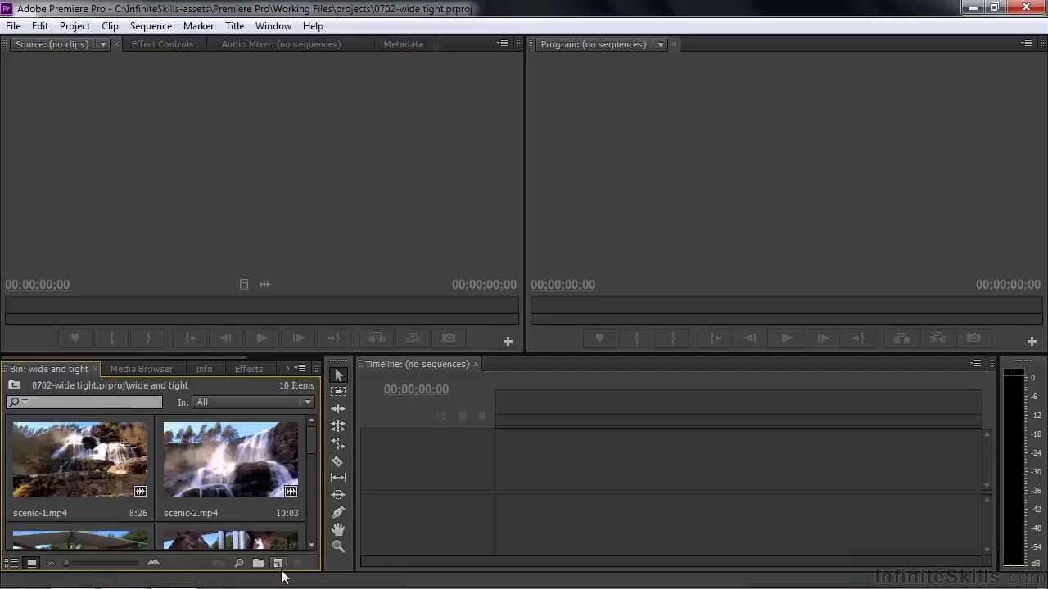
{"action": "left_click_drag", "start_coordinate": [62, 460], "coordinate": [282, 568]}
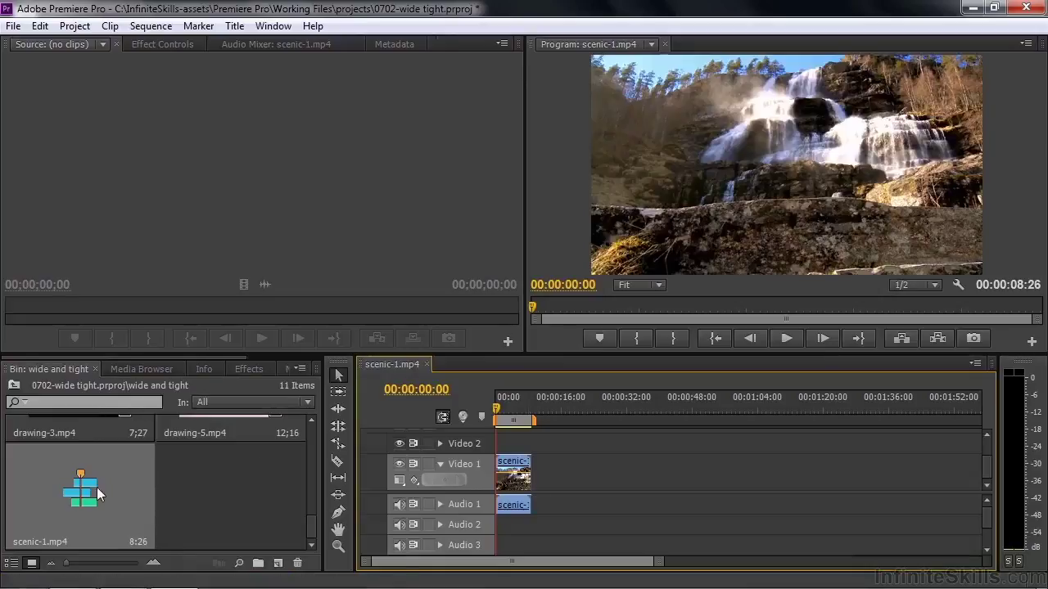
{"action": "left_click", "coordinate": [13, 564]}
{"action": "mouse_move", "coordinate": [309, 453]}
{"action": "left_mouse_down"}
{"action": "mouse_move", "coordinate": [309, 493]}
{"action": "mouse_move", "coordinate": [245, 510]}
{"action": "left_mouse_up"}
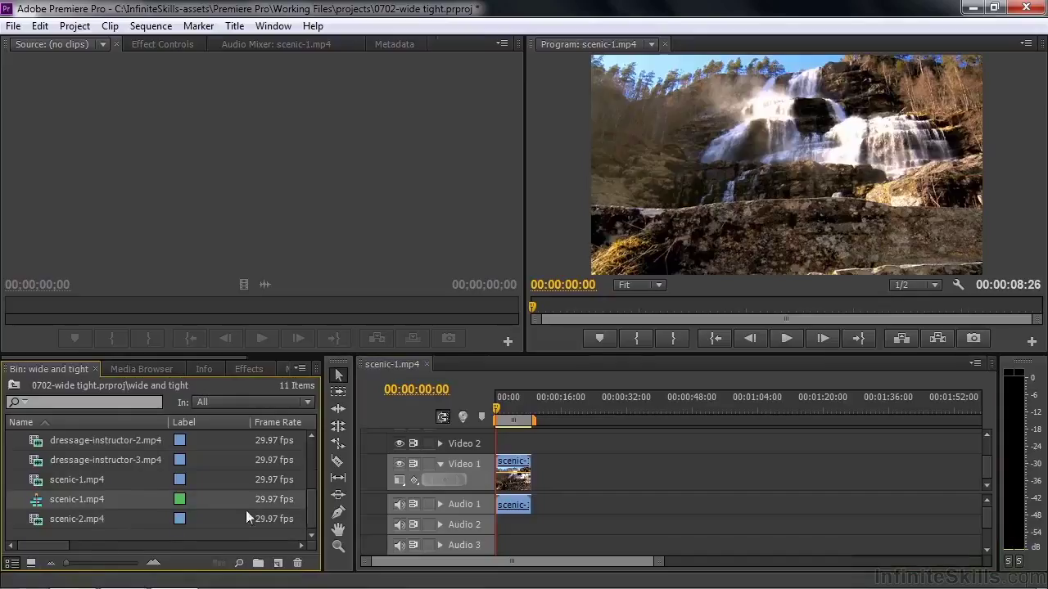
{"action": "left_click", "coordinate": [63, 501]}
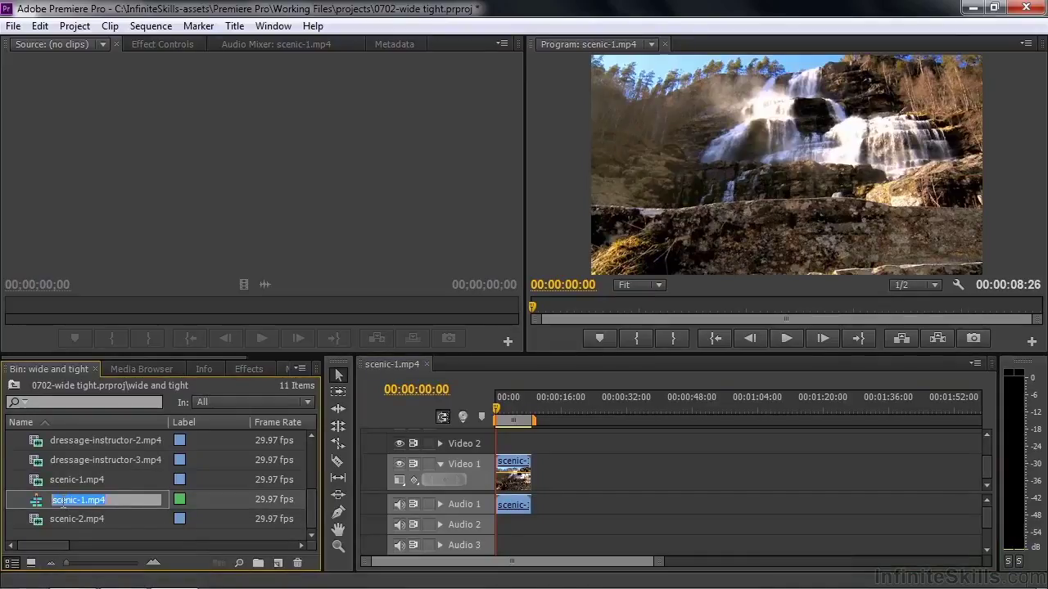
{"action": "type", "text": "Wid"}
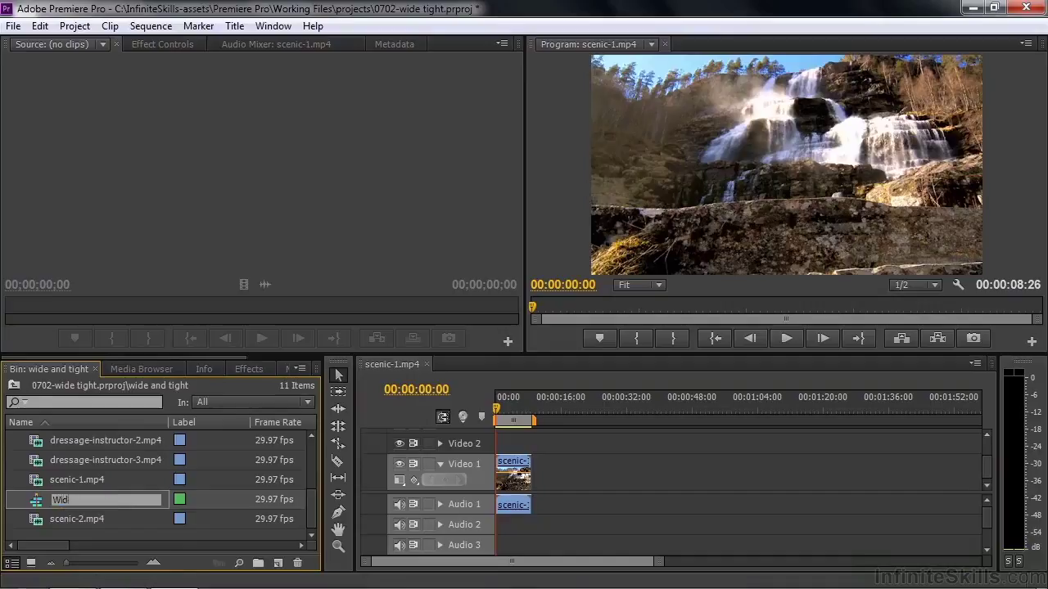
{"action": "type", "text": "e tight"}
{"action": "key", "text": "Tab"}
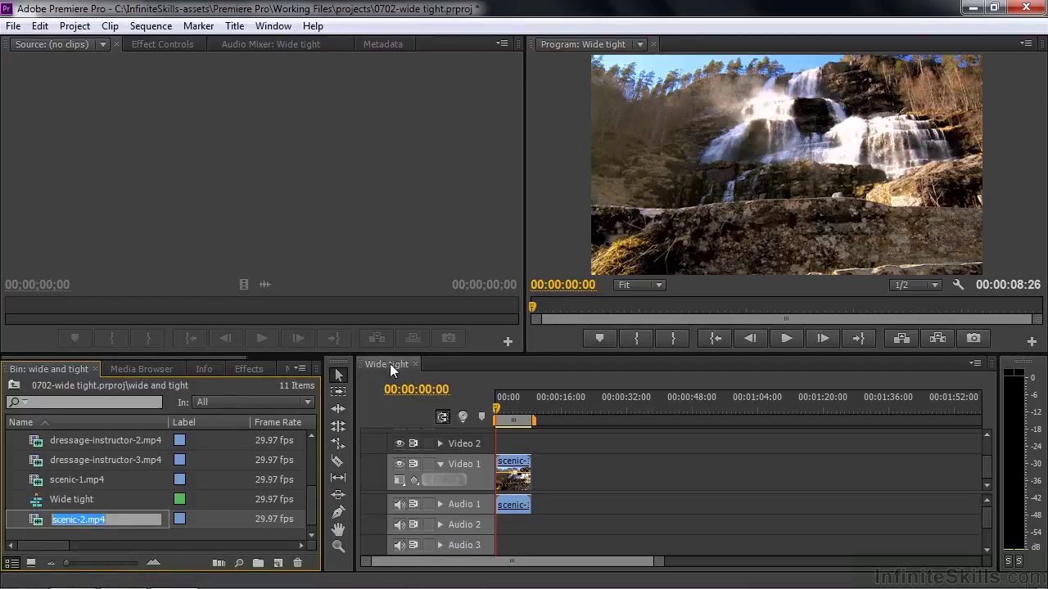
{"action": "left_click_drag", "start_coordinate": [498, 410], "coordinate": [502, 405]}
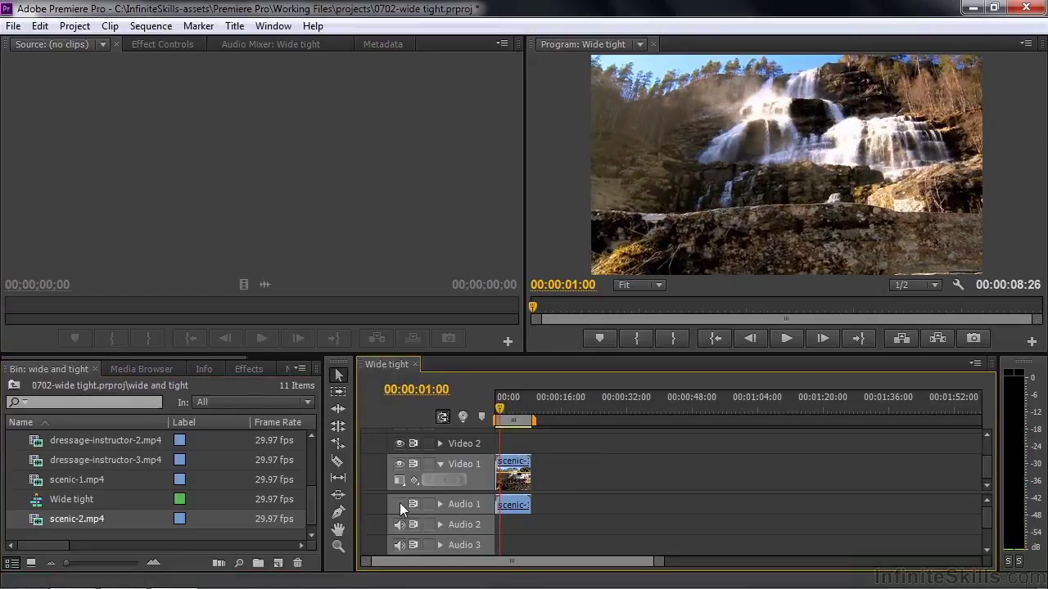
{"action": "key", "text": "space"}
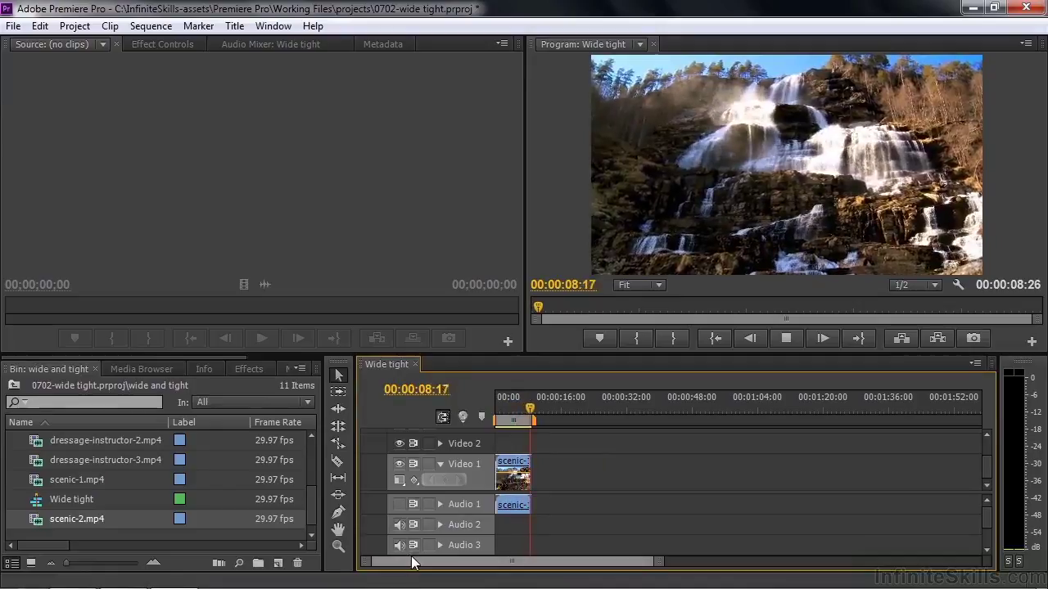
{"action": "key", "text": "Home"}
{"action": "mouse_move", "coordinate": [496, 417]}
{"action": "left_mouse_down"}
{"action": "mouse_move", "coordinate": [534, 416]}
{"action": "mouse_move", "coordinate": [509, 421]}
{"action": "left_mouse_up"}
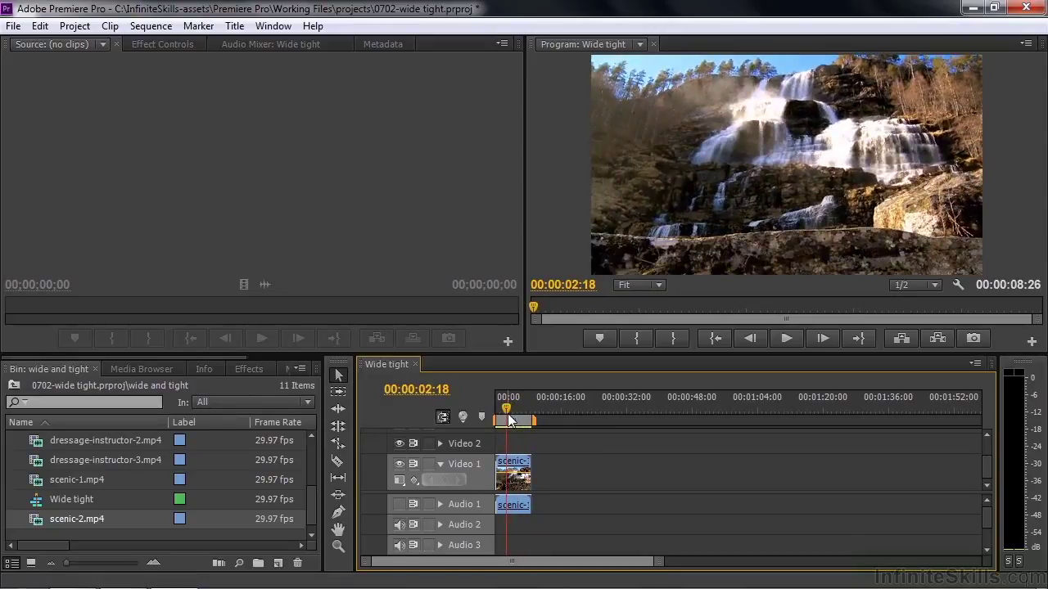
{"action": "key", "text": "End"}
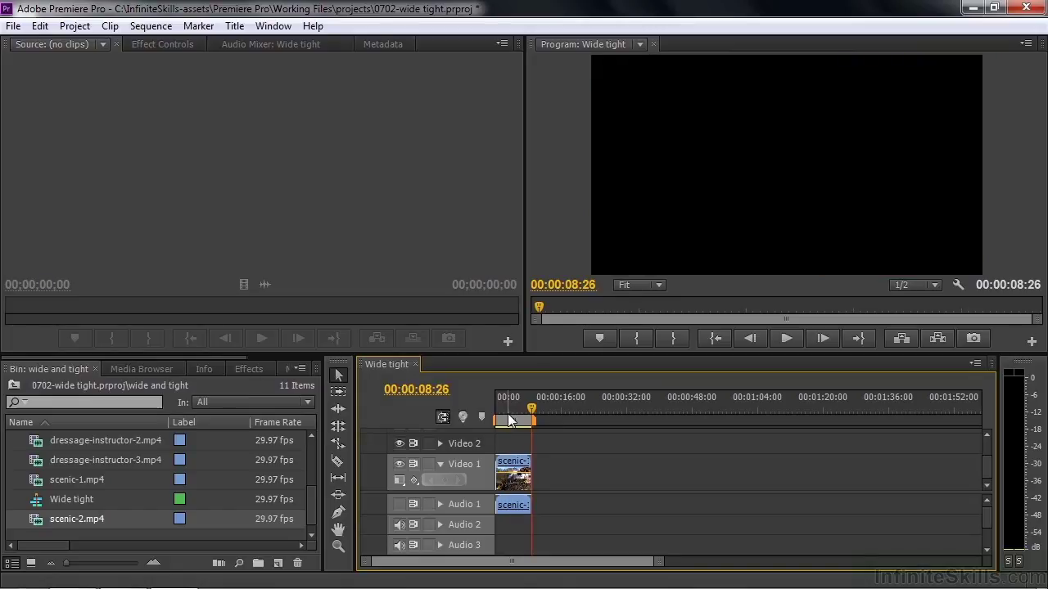
{"action": "left_click_drag", "start_coordinate": [533, 408], "coordinate": [526, 428]}
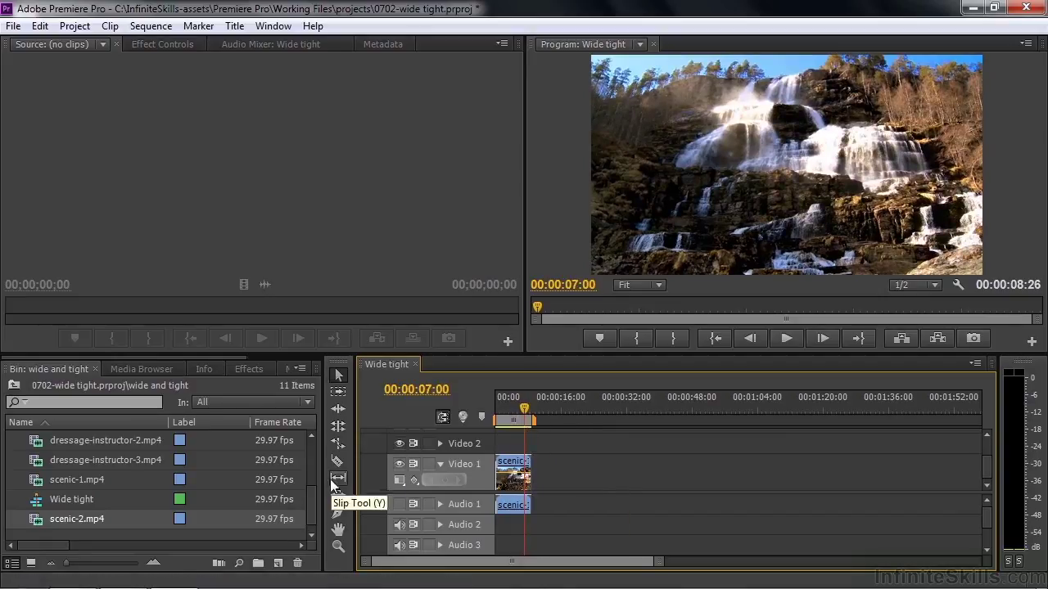
Step: Load scenic-2.mp4 into the Source Monitor and preview the waterfall footage
{"action": "left_click_drag", "start_coordinate": [313, 504], "coordinate": [316, 460]}
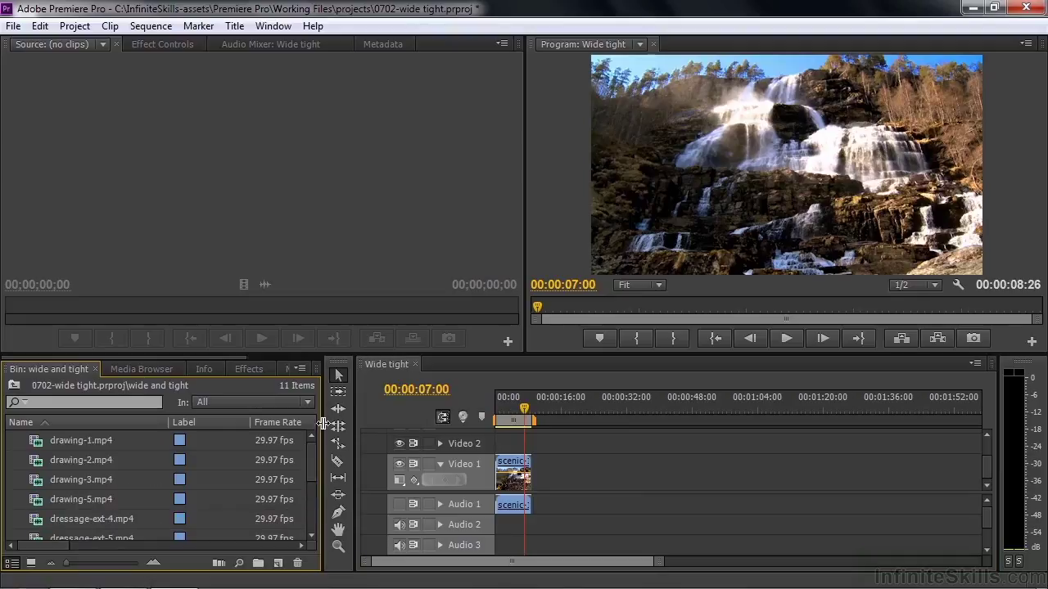
{"action": "left_click_drag", "start_coordinate": [314, 468], "coordinate": [310, 512]}
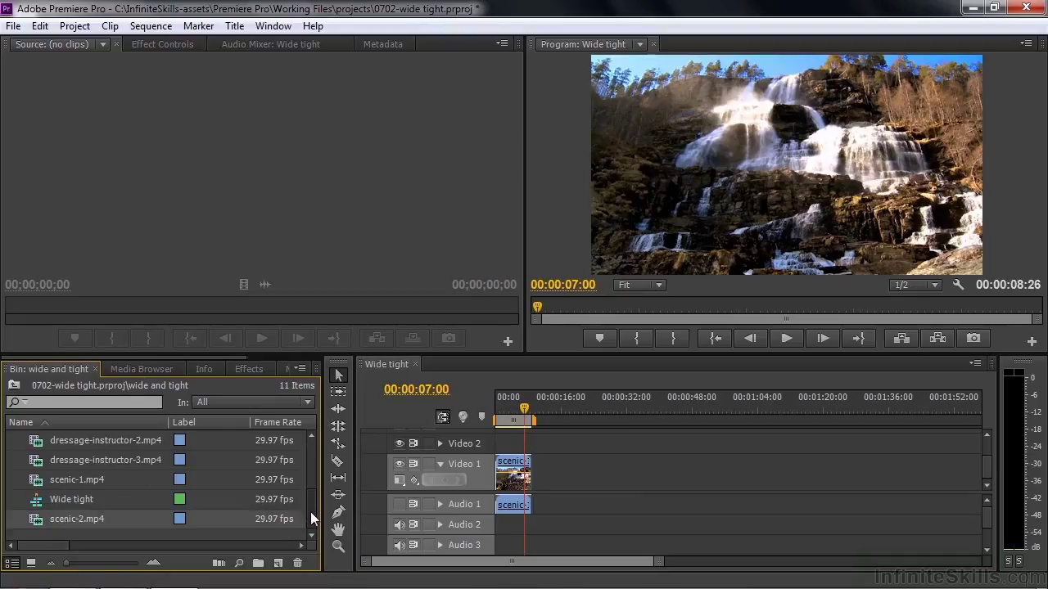
{"action": "double_click", "coordinate": [36, 520]}
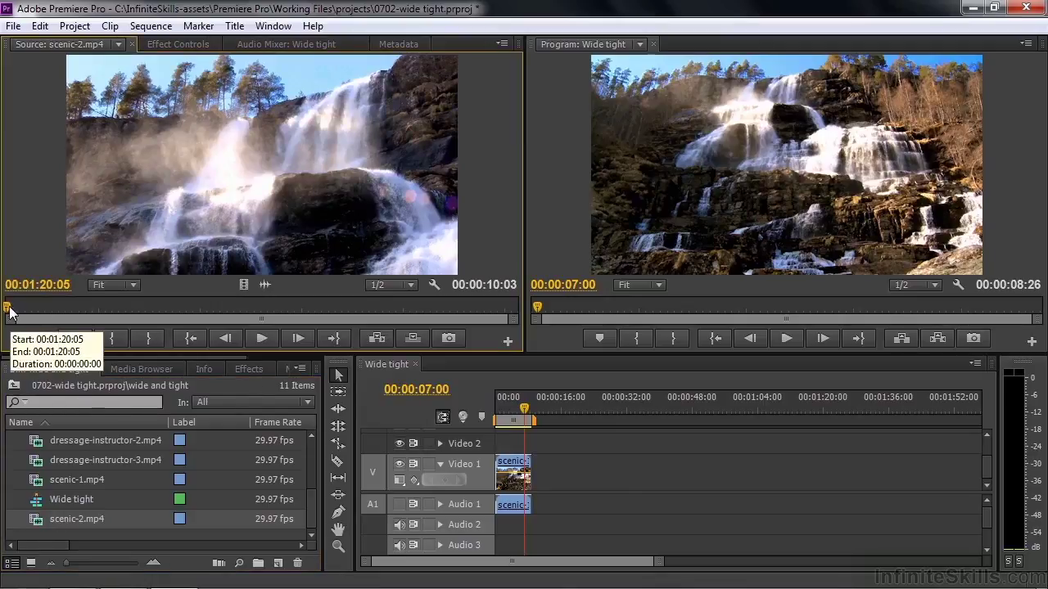
{"action": "left_click_drag", "start_coordinate": [9, 309], "coordinate": [24, 309]}
{"action": "left_click", "coordinate": [262, 339]}
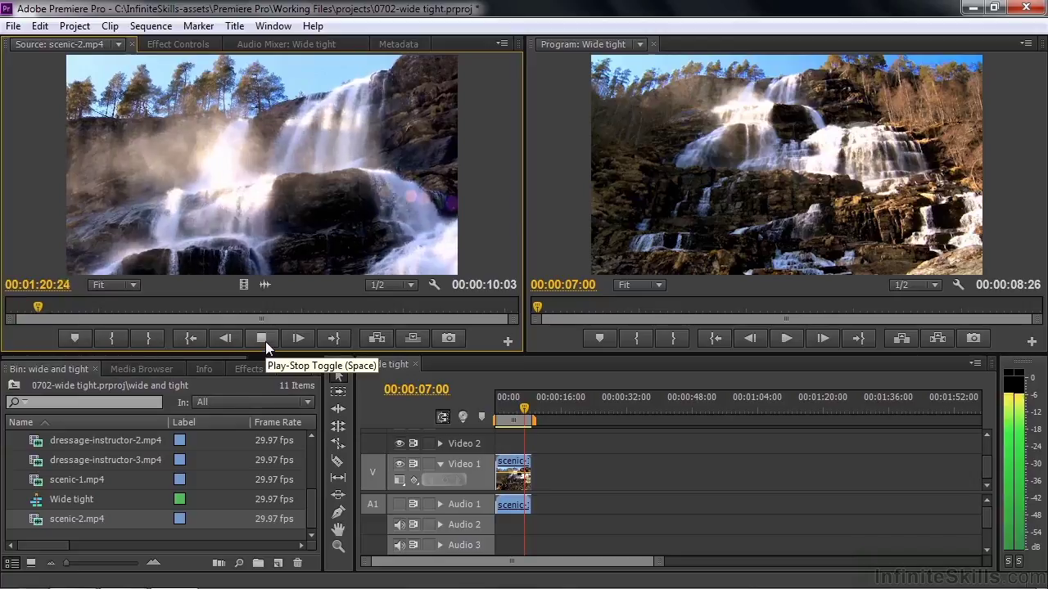
{"action": "left_click", "coordinate": [263, 339]}
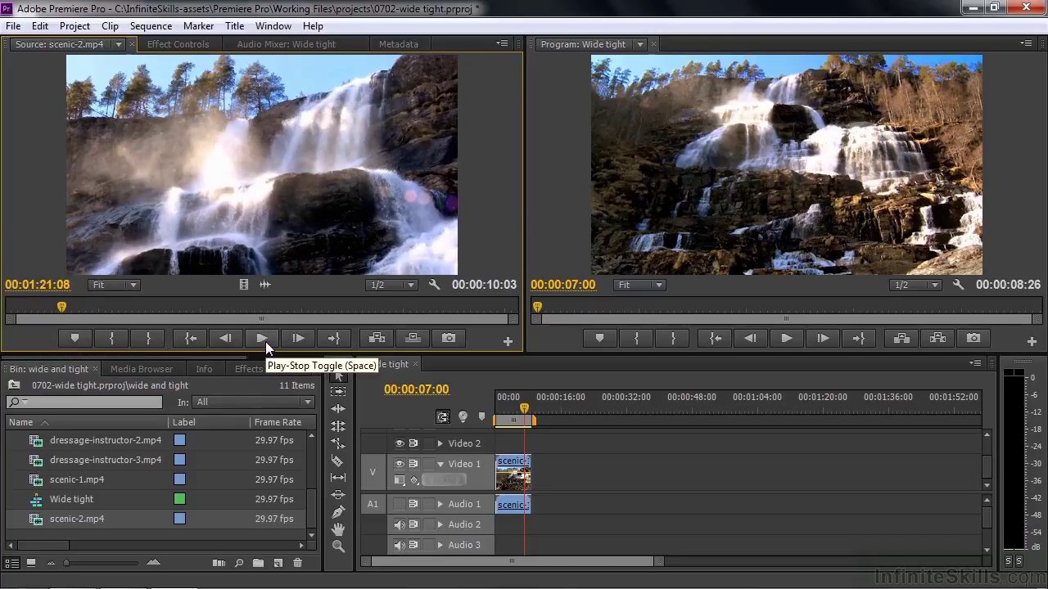
{"action": "left_click", "coordinate": [265, 342]}
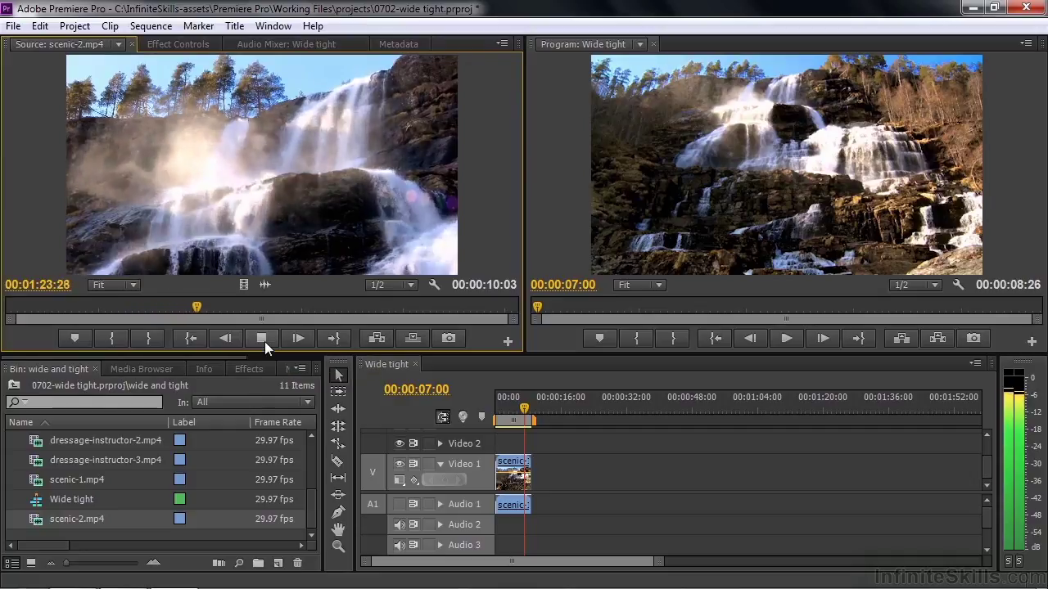
{"action": "left_click", "coordinate": [265, 342]}
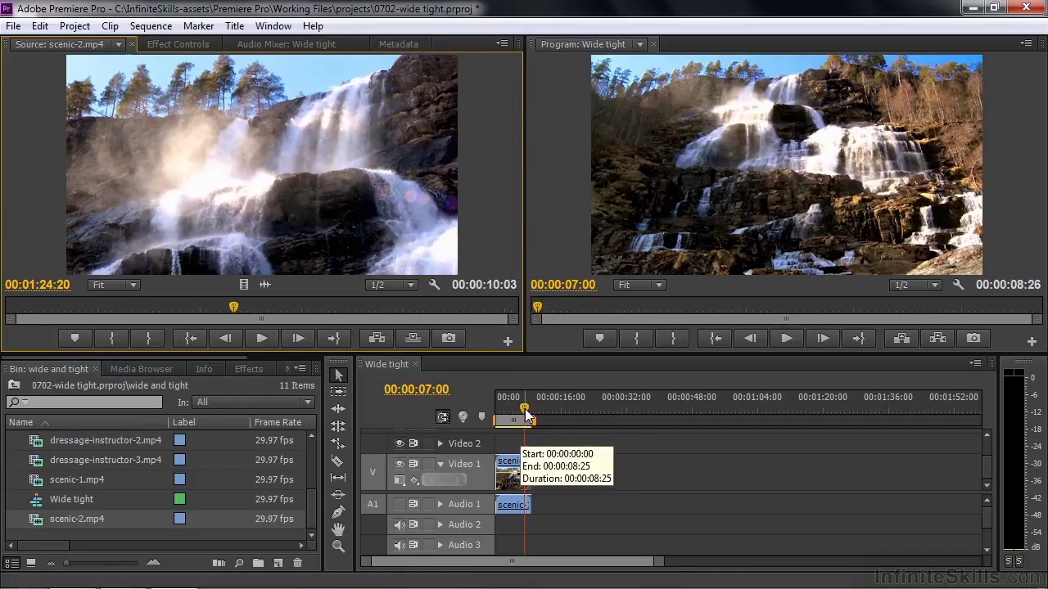
Step: Append the scenic-2 footage after scenic-1 on the timeline and play back the cut
{"action": "left_click_drag", "start_coordinate": [528, 417], "coordinate": [526, 419]}
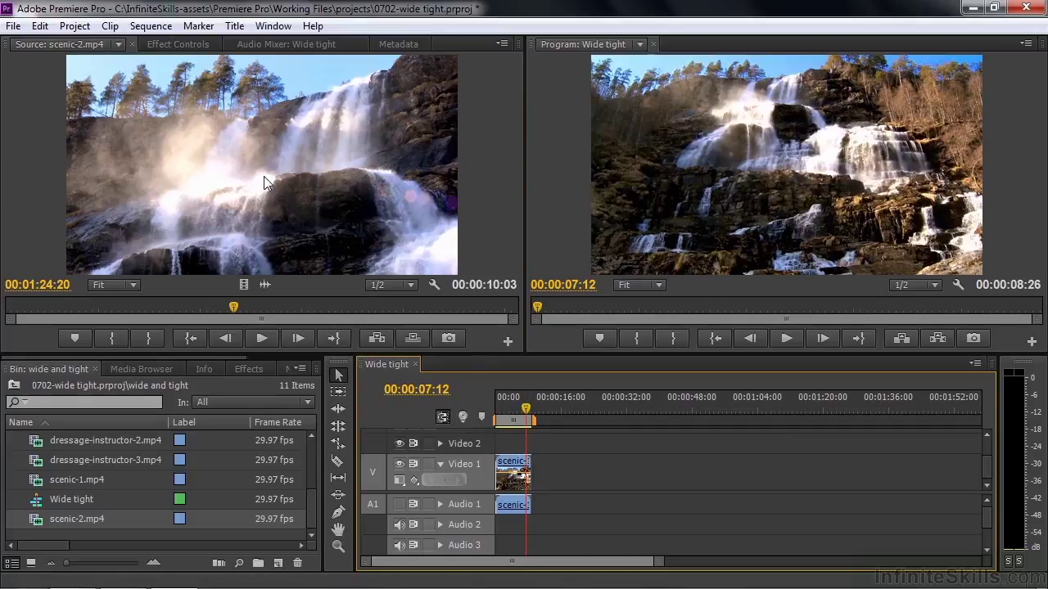
{"action": "left_click_drag", "start_coordinate": [263, 176], "coordinate": [532, 489]}
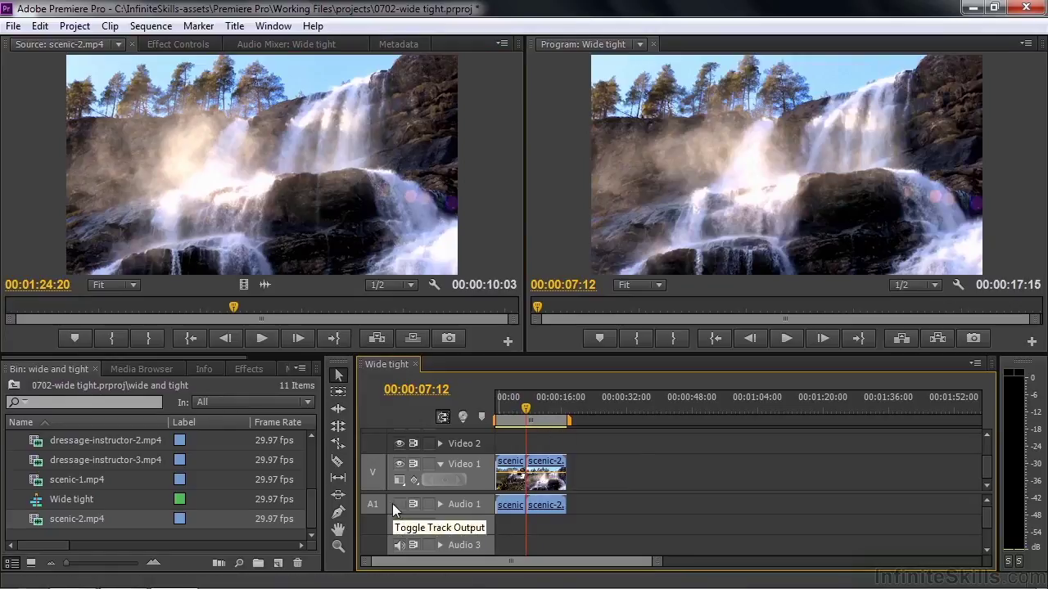
{"action": "left_click", "coordinate": [523, 409]}
{"action": "key", "text": "space"}
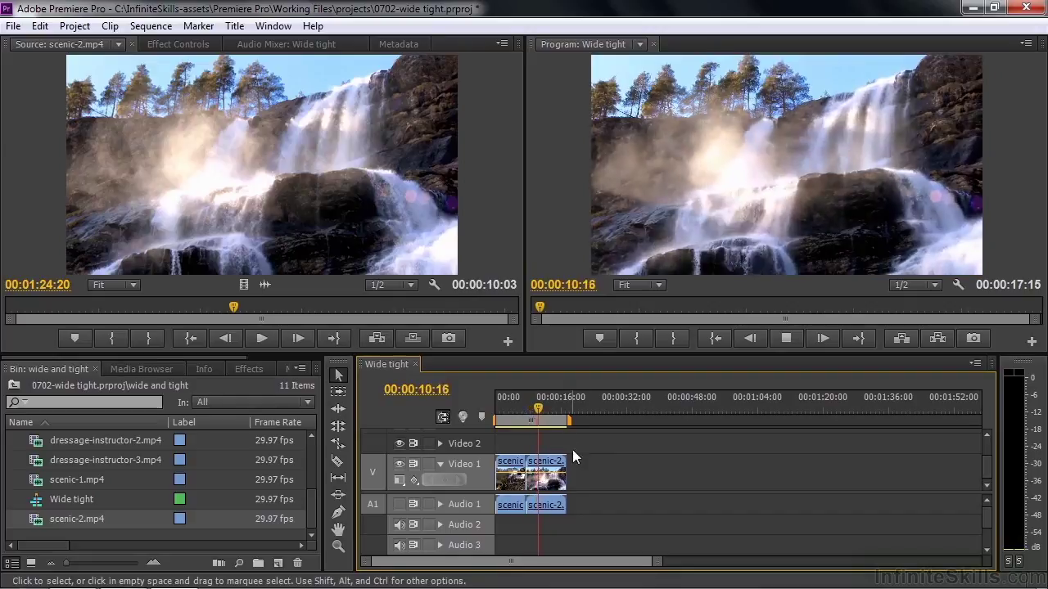
{"action": "key", "text": "space"}
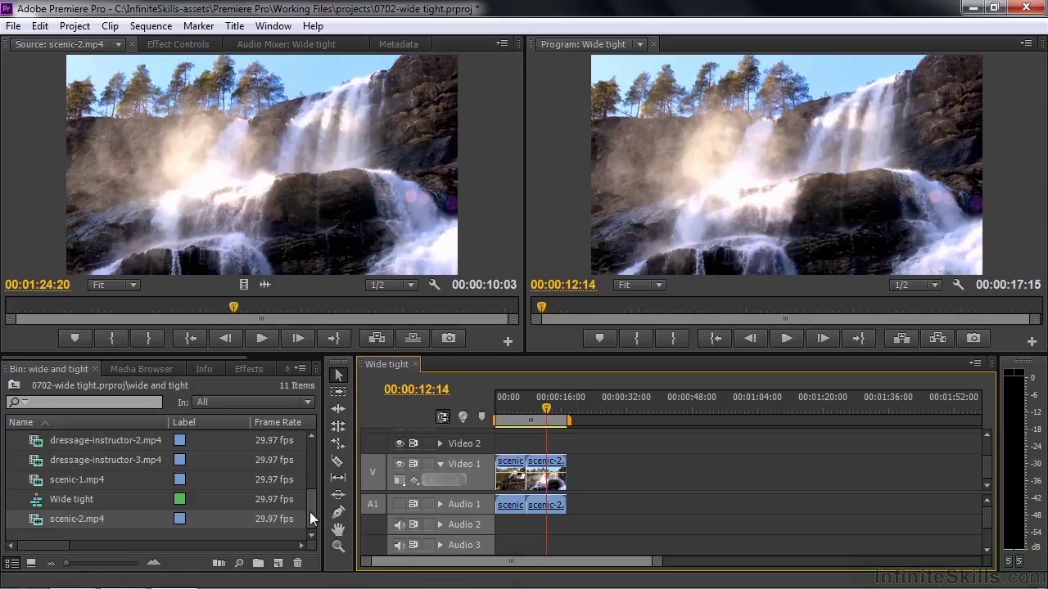
Step: Load dressage-ext-4 and dressage-ext-5 as sources and mark an In point on dressage-ext-4
{"action": "mouse_move", "coordinate": [309, 518]}
{"action": "left_mouse_down"}
{"action": "mouse_move", "coordinate": [314, 485]}
{"action": "mouse_move", "coordinate": [322, 510]}
{"action": "mouse_move", "coordinate": [323, 495]}
{"action": "left_mouse_up"}
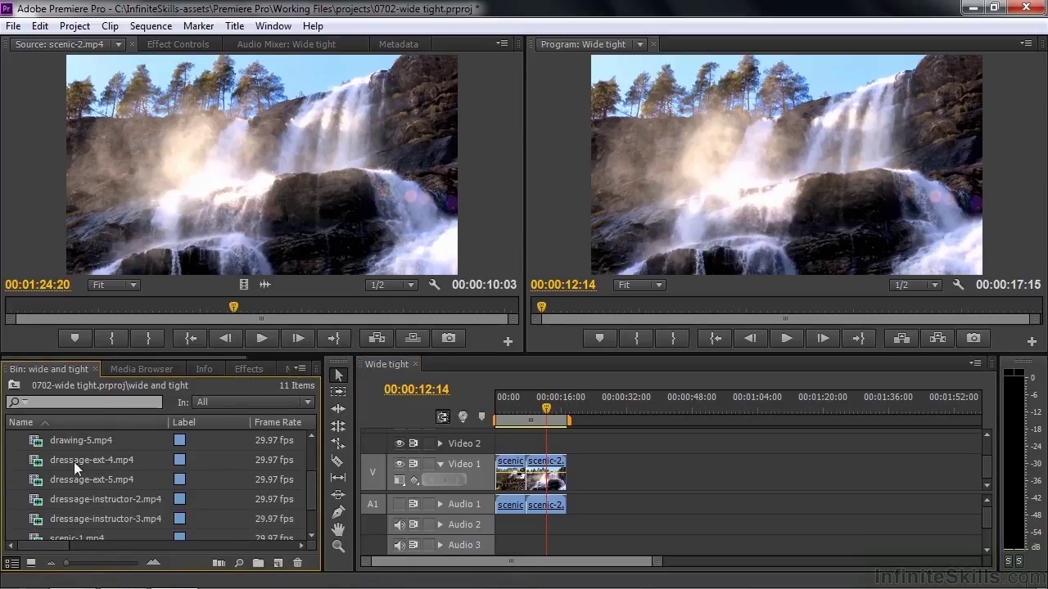
{"action": "left_click", "coordinate": [36, 482], "text": "ctrl"}
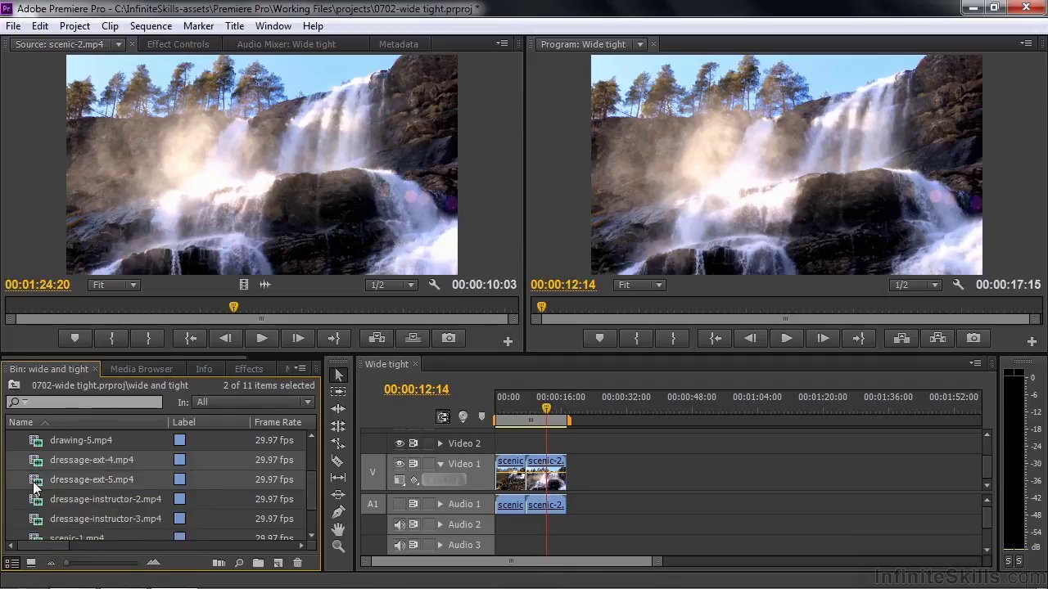
{"action": "left_click_drag", "start_coordinate": [36, 485], "coordinate": [160, 195]}
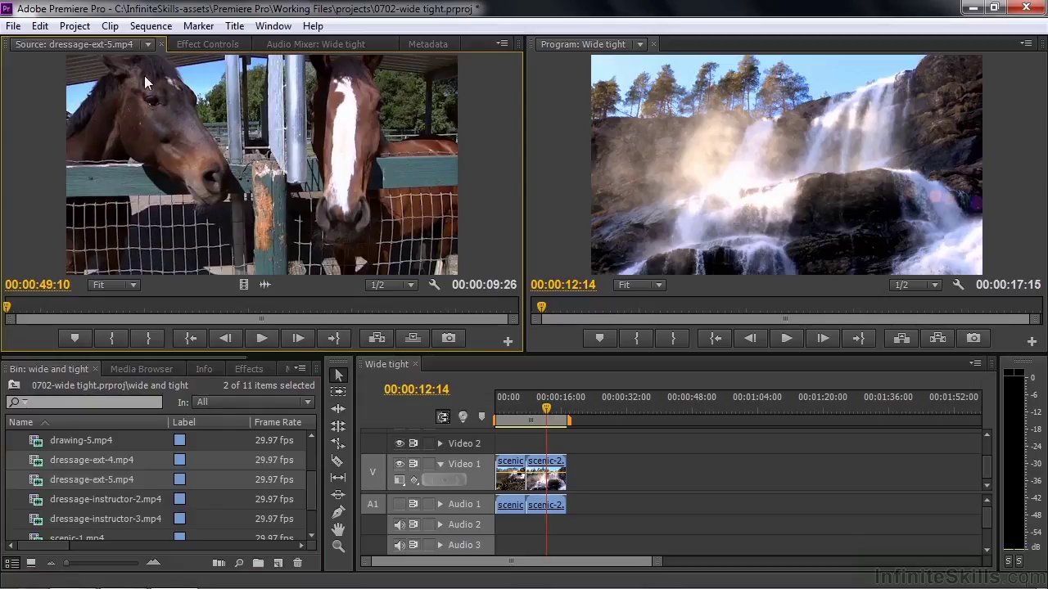
{"action": "left_click", "coordinate": [148, 45]}
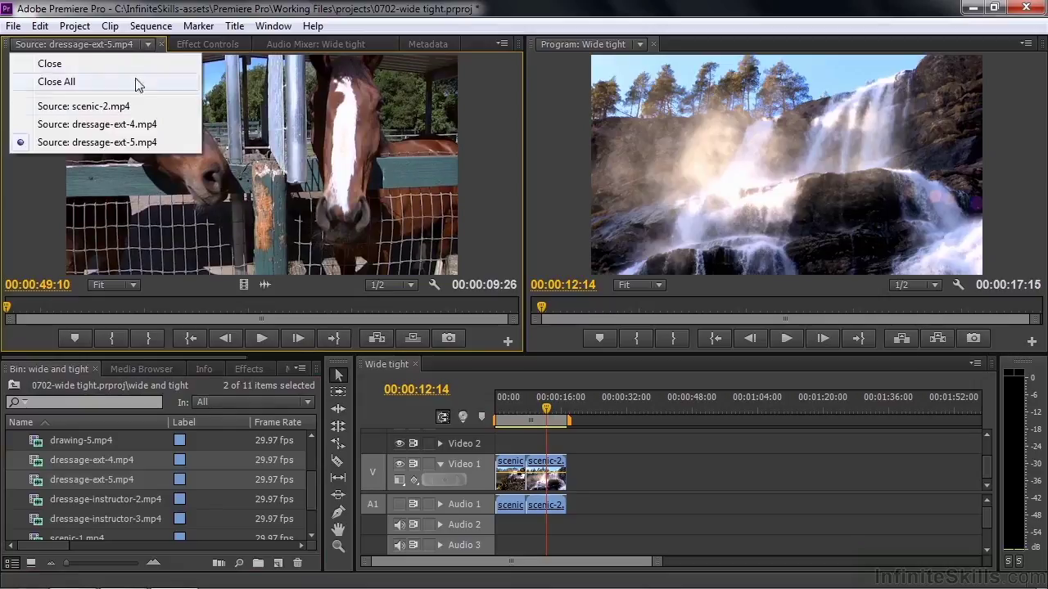
{"action": "left_click", "coordinate": [117, 130]}
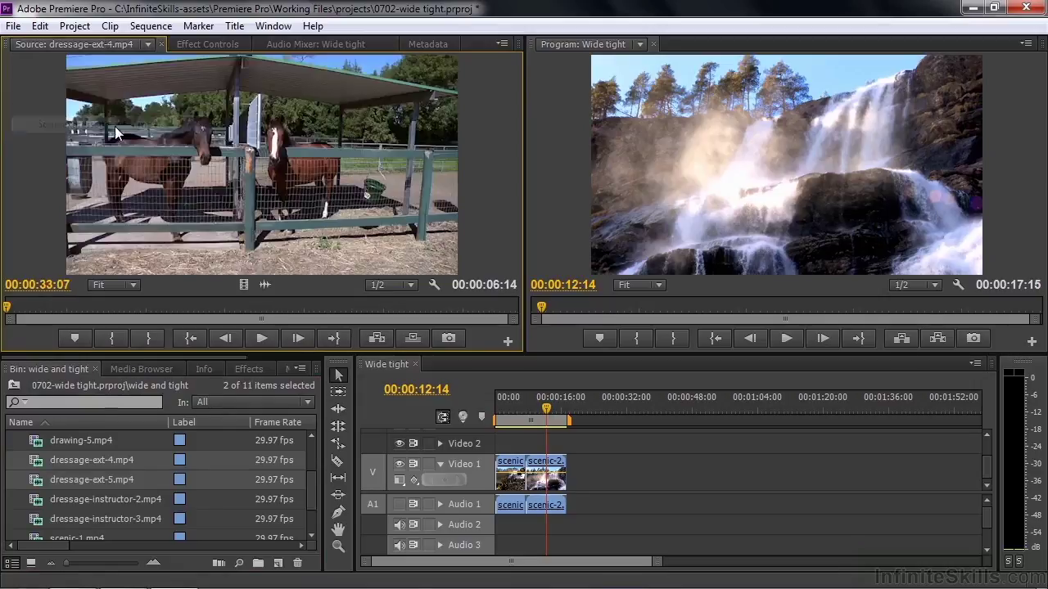
{"action": "mouse_move", "coordinate": [7, 308]}
{"action": "left_mouse_down"}
{"action": "mouse_move", "coordinate": [92, 311]}
{"action": "mouse_move", "coordinate": [26, 311]}
{"action": "left_mouse_up"}
{"action": "key", "text": "space"}
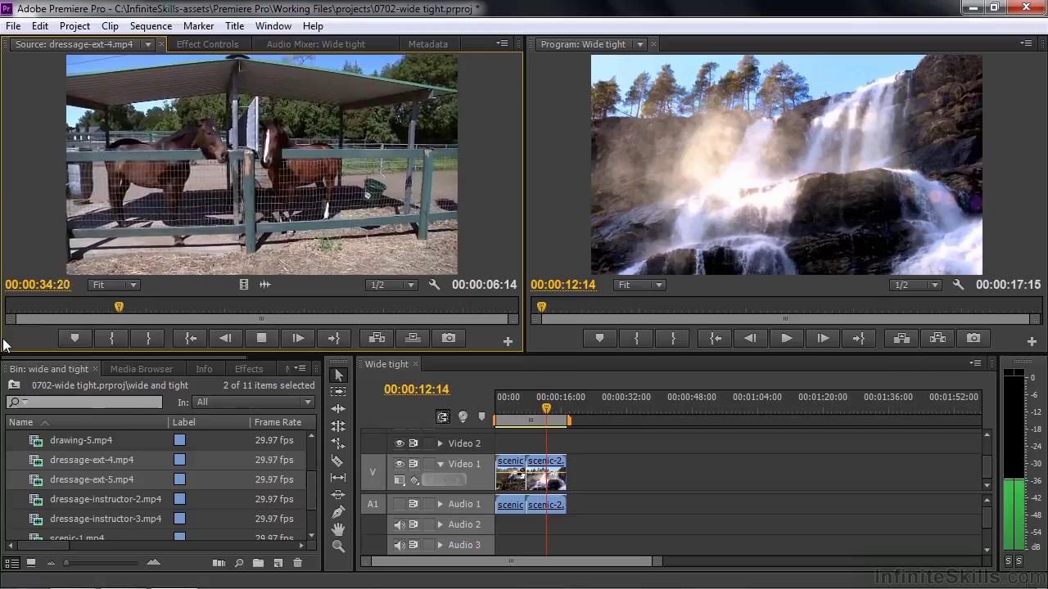
{"action": "key", "text": "space"}
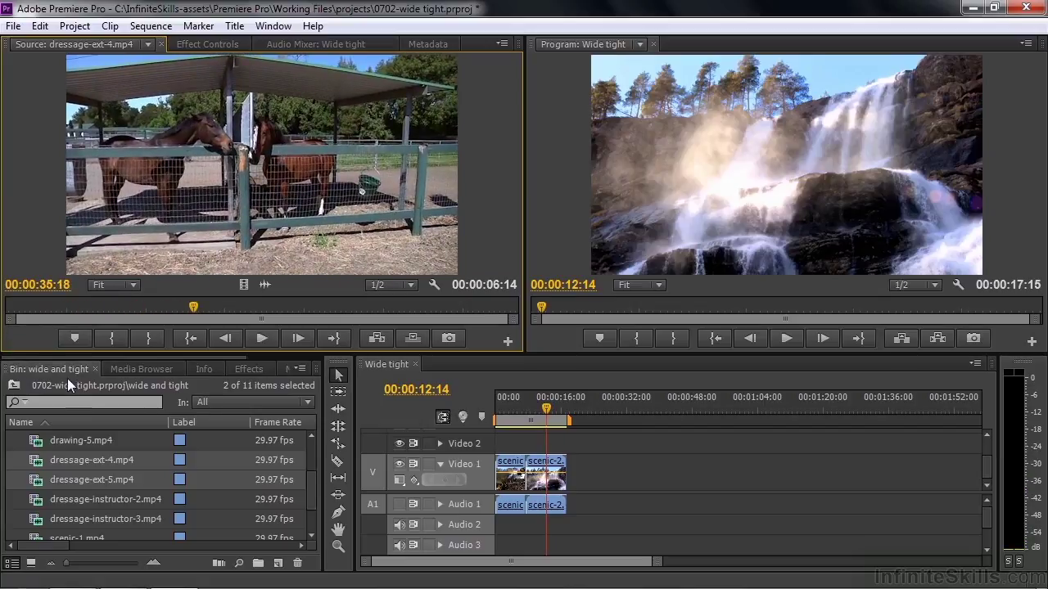
{"action": "left_click", "coordinate": [109, 338]}
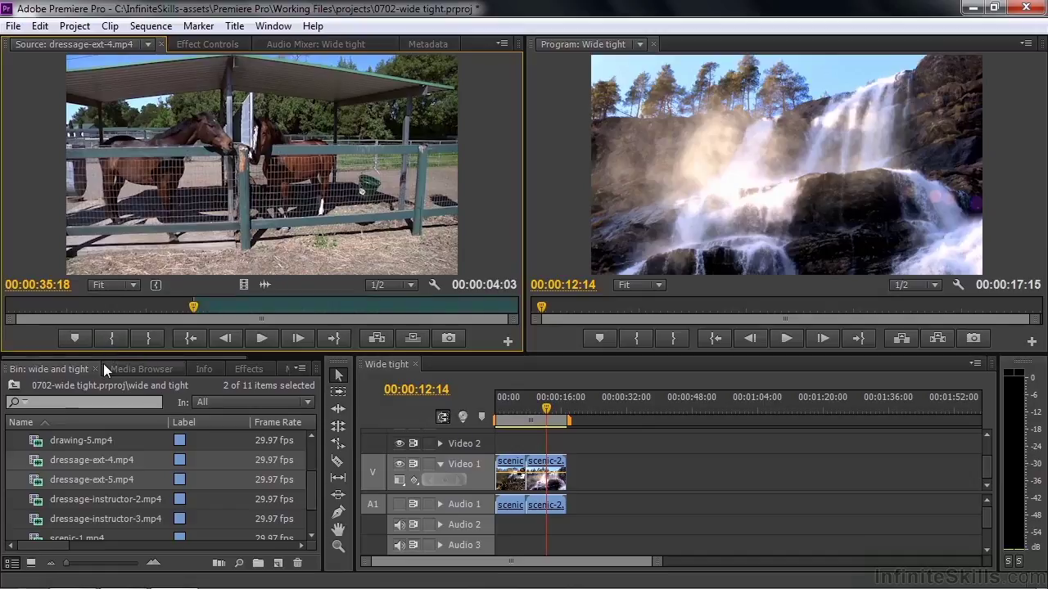
{"action": "key", "text": "space"}
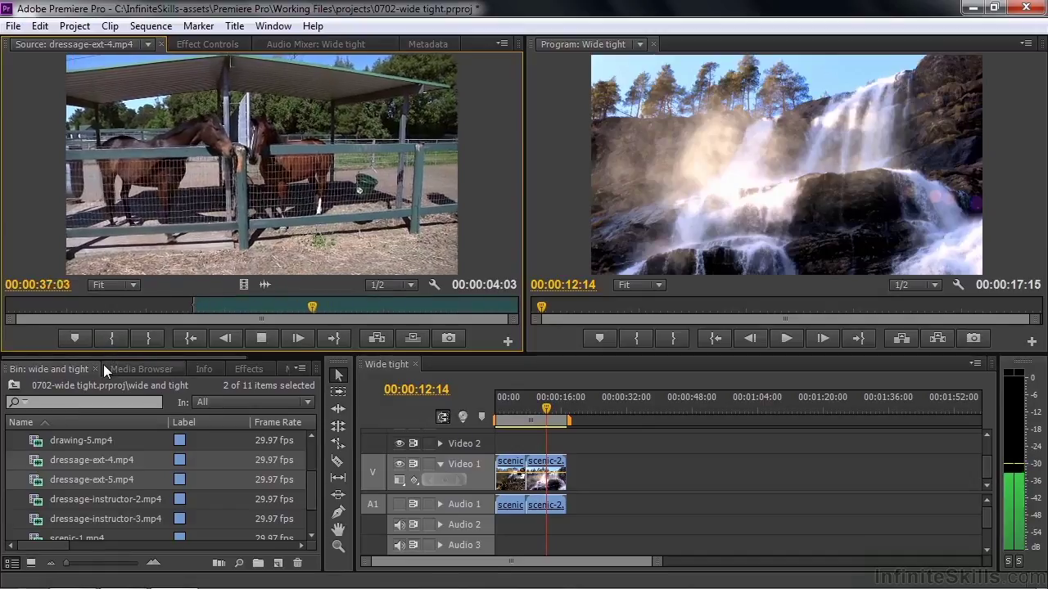
{"action": "key", "text": "space"}
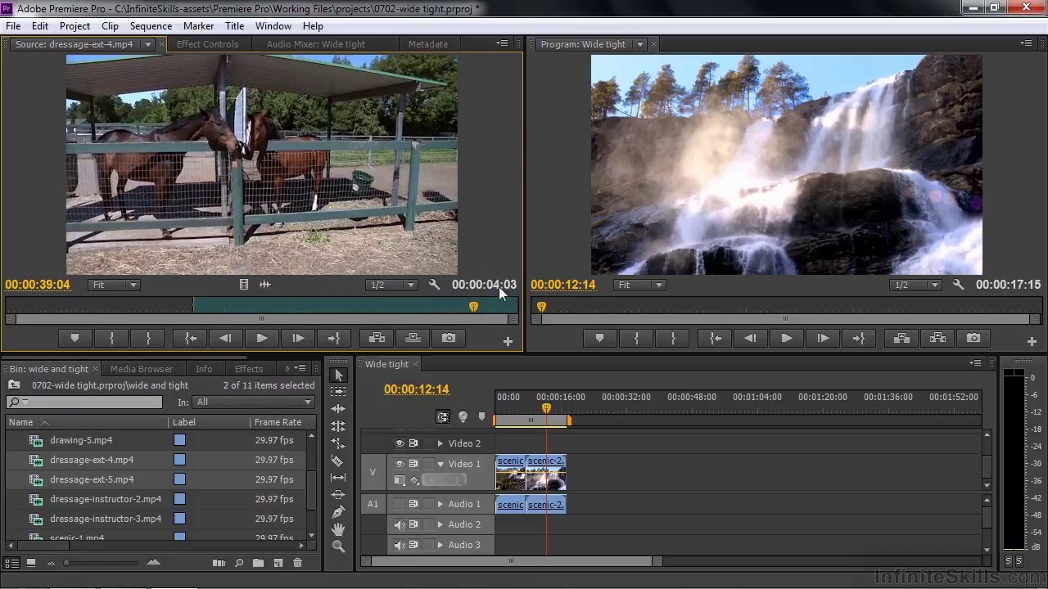
Step: Preview the dressage-ext-5 horse footage, then return the source to dressage-ext-4
{"action": "left_click", "coordinate": [147, 43]}
{"action": "left_click", "coordinate": [111, 141]}
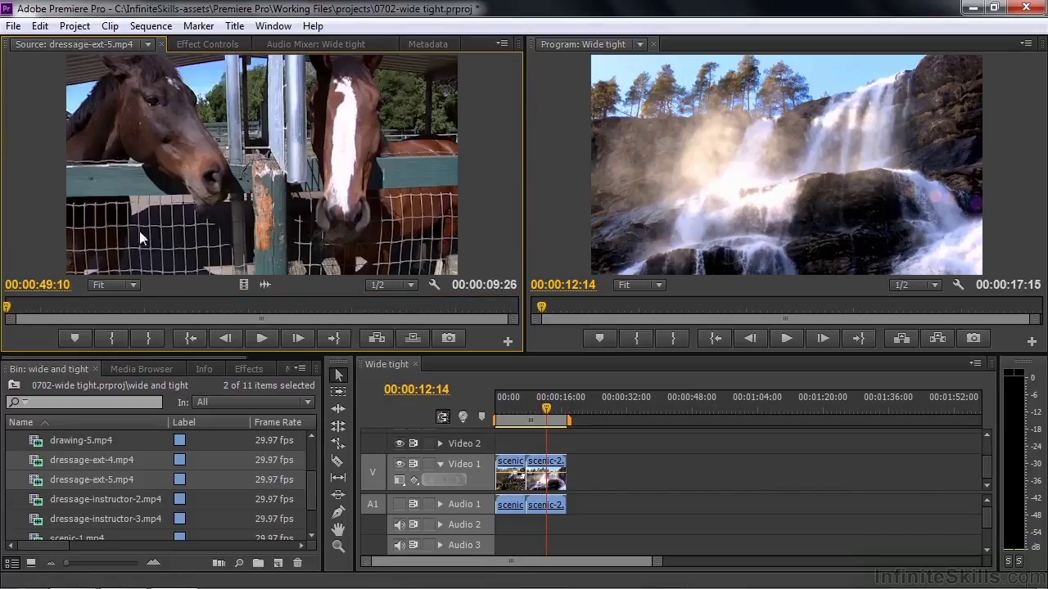
{"action": "mouse_move", "coordinate": [13, 310]}
{"action": "left_mouse_down"}
{"action": "mouse_move", "coordinate": [133, 307]}
{"action": "mouse_move", "coordinate": [357, 332]}
{"action": "mouse_move", "coordinate": [477, 326]}
{"action": "mouse_move", "coordinate": [59, 305]}
{"action": "mouse_move", "coordinate": [6, 319]}
{"action": "left_mouse_up"}
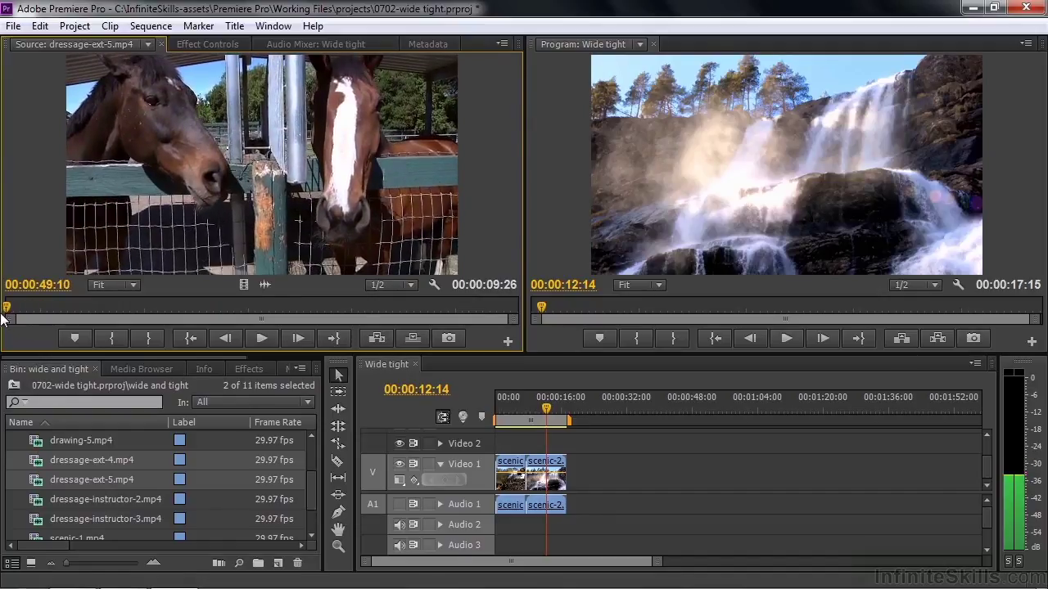
{"action": "left_click", "coordinate": [147, 43]}
{"action": "left_click", "coordinate": [114, 123]}
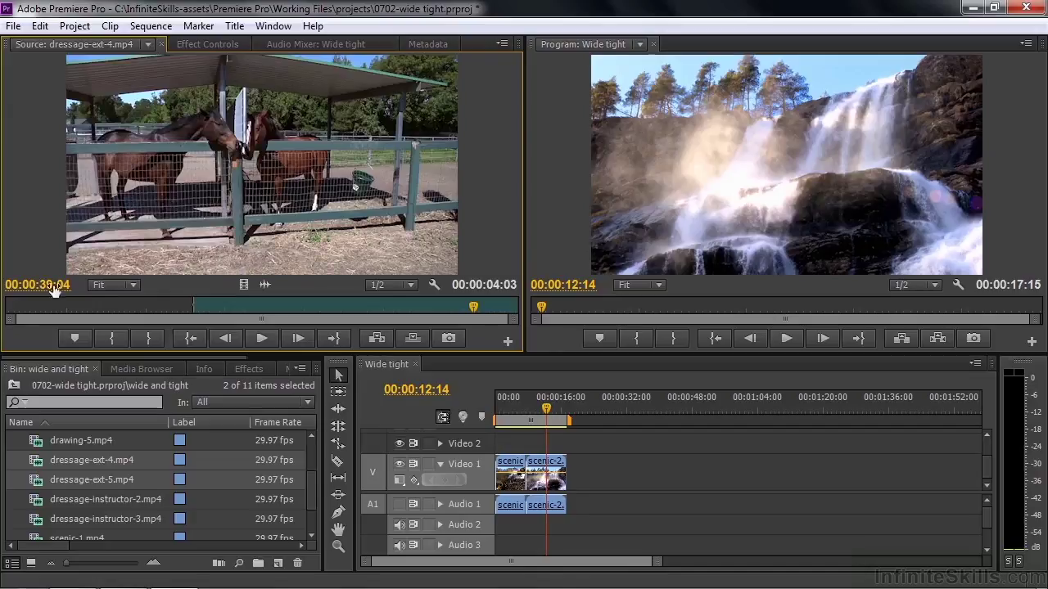
{"action": "left_click_drag", "start_coordinate": [473, 308], "coordinate": [371, 317]}
Step: Place the marked dressage-ext-4 shot, then add dressage-ext-5 right after it, reaching 35:28
{"action": "left_click_drag", "start_coordinate": [315, 239], "coordinate": [594, 480]}
{"action": "left_click", "coordinate": [148, 44]}
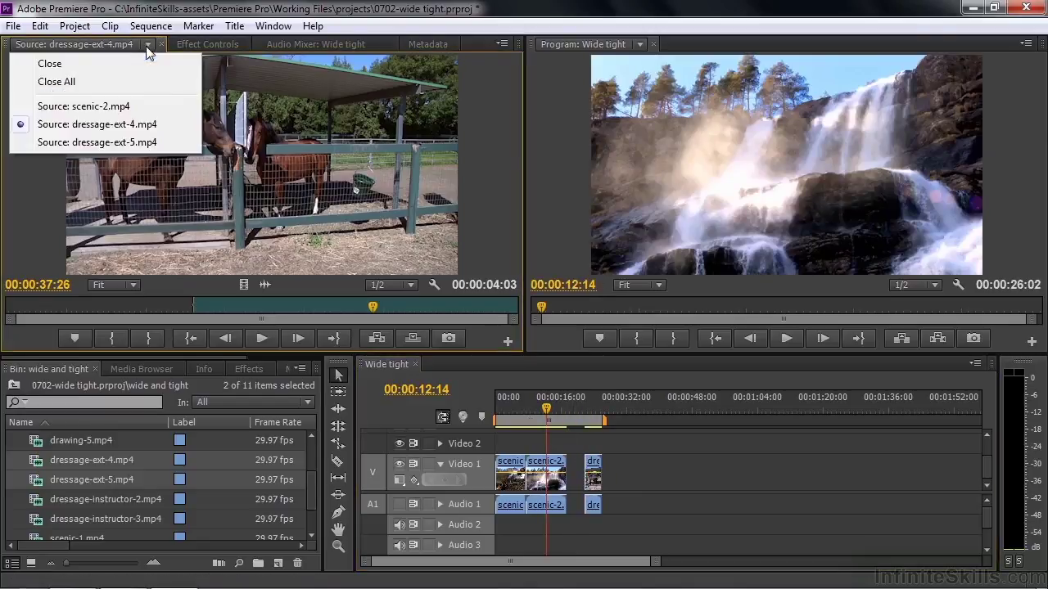
{"action": "left_click", "coordinate": [109, 139]}
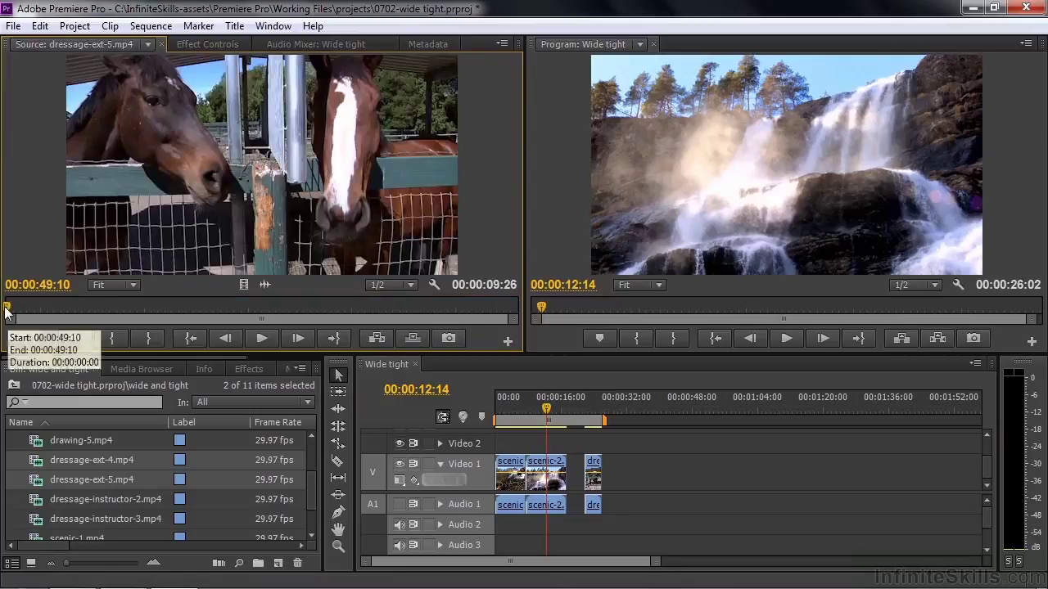
{"action": "mouse_move", "coordinate": [7, 307]}
{"action": "left_mouse_down"}
{"action": "mouse_move", "coordinate": [142, 312]}
{"action": "mouse_move", "coordinate": [6, 319]}
{"action": "mouse_move", "coordinate": [77, 321]}
{"action": "mouse_move", "coordinate": [6, 323]}
{"action": "mouse_move", "coordinate": [61, 326]}
{"action": "mouse_move", "coordinate": [484, 329]}
{"action": "mouse_move", "coordinate": [2, 325]}
{"action": "left_mouse_up"}
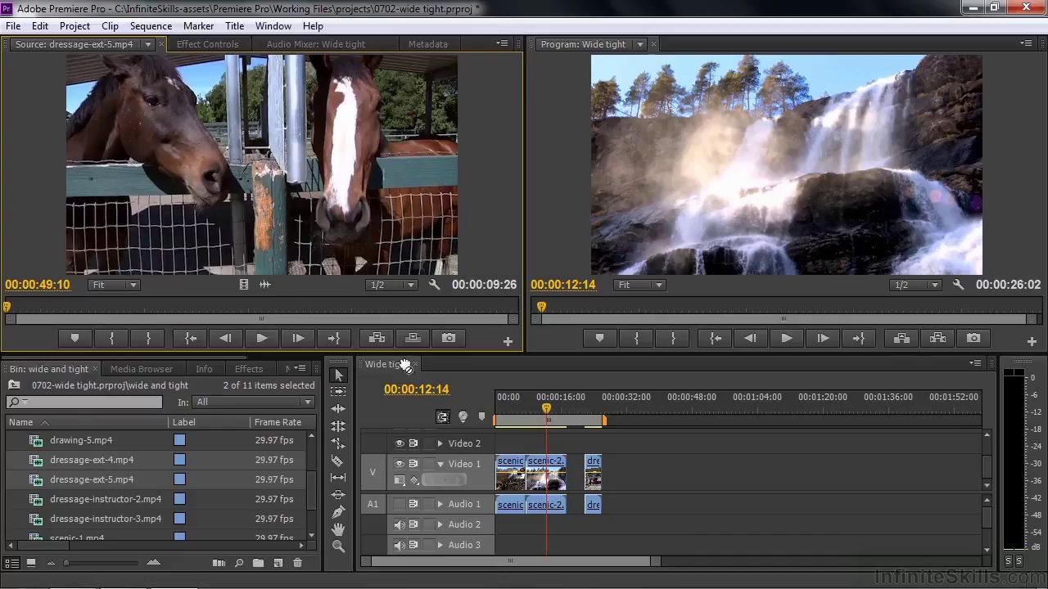
{"action": "left_click_drag", "start_coordinate": [542, 402], "coordinate": [619, 467]}
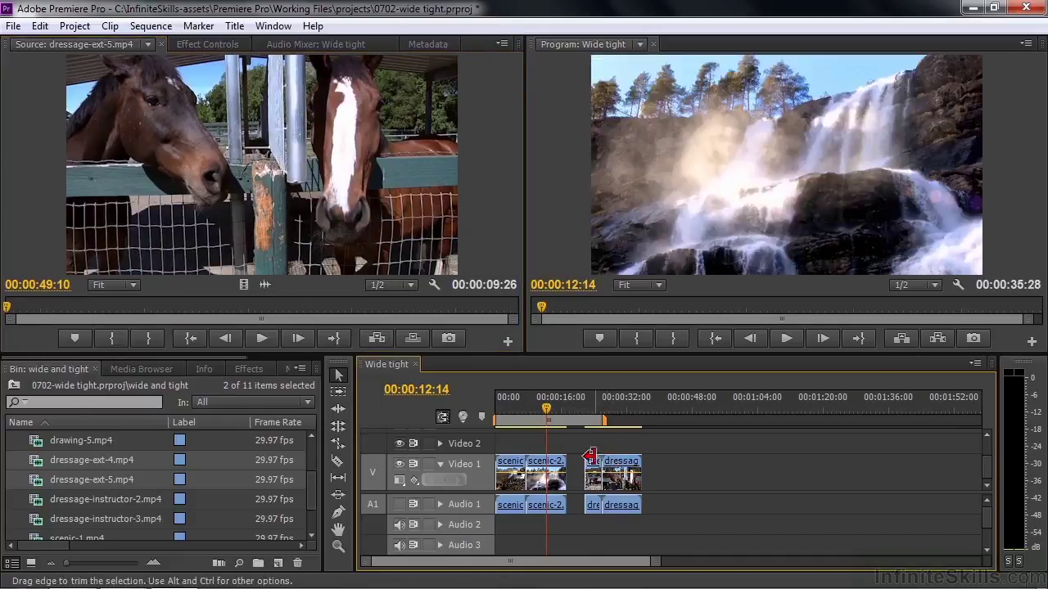
Step: Review the dressage edit and trim dressage-ext-5's tail so the sequence ends at 30:29
{"action": "left_click", "coordinate": [590, 397]}
{"action": "key", "text": "space"}
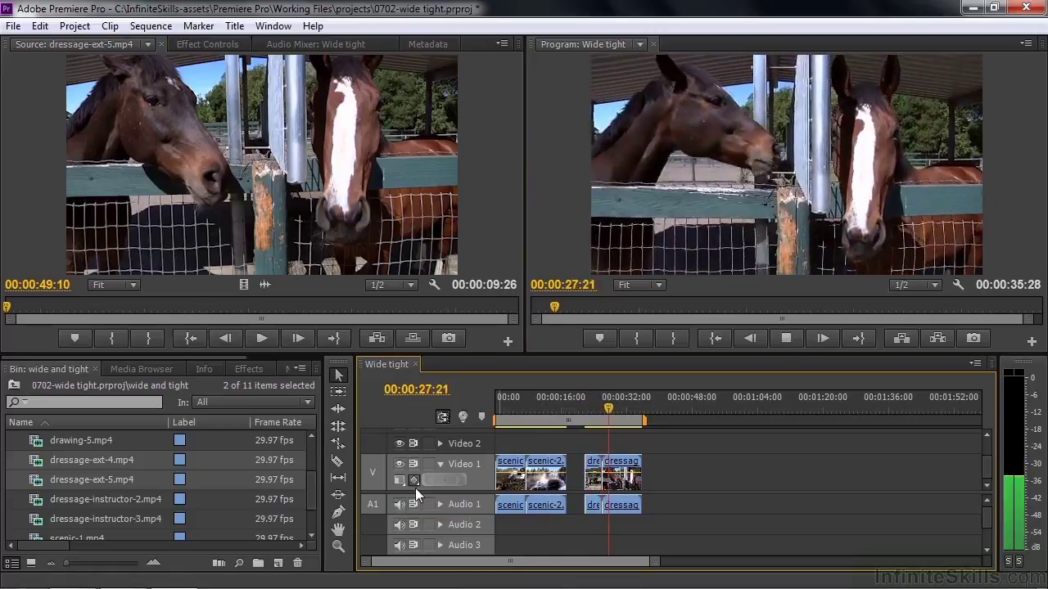
{"action": "key", "text": "space"}
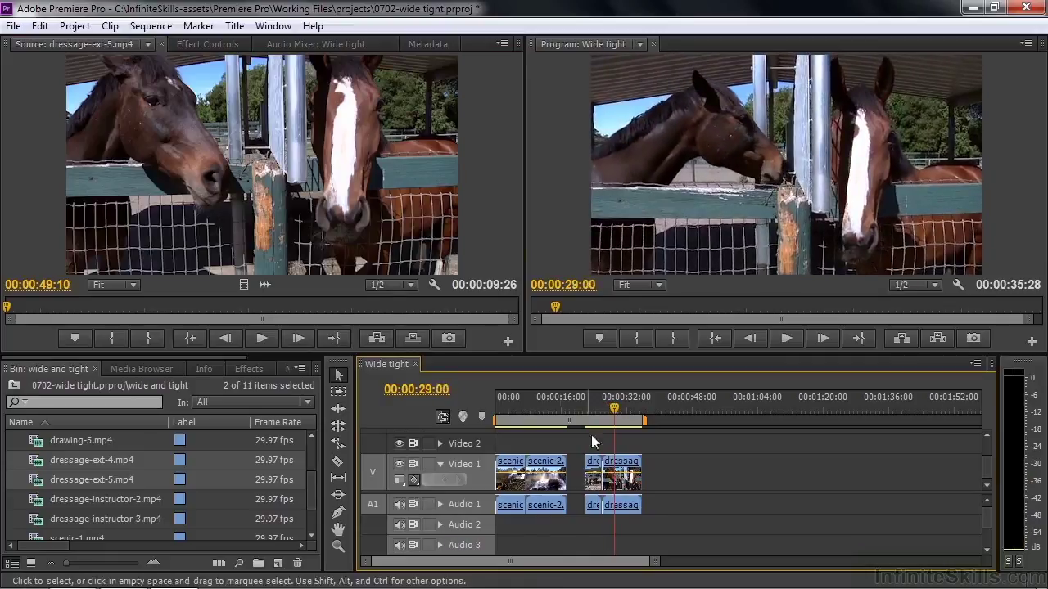
{"action": "left_click_drag", "start_coordinate": [596, 418], "coordinate": [587, 417]}
{"action": "key", "text": "space"}
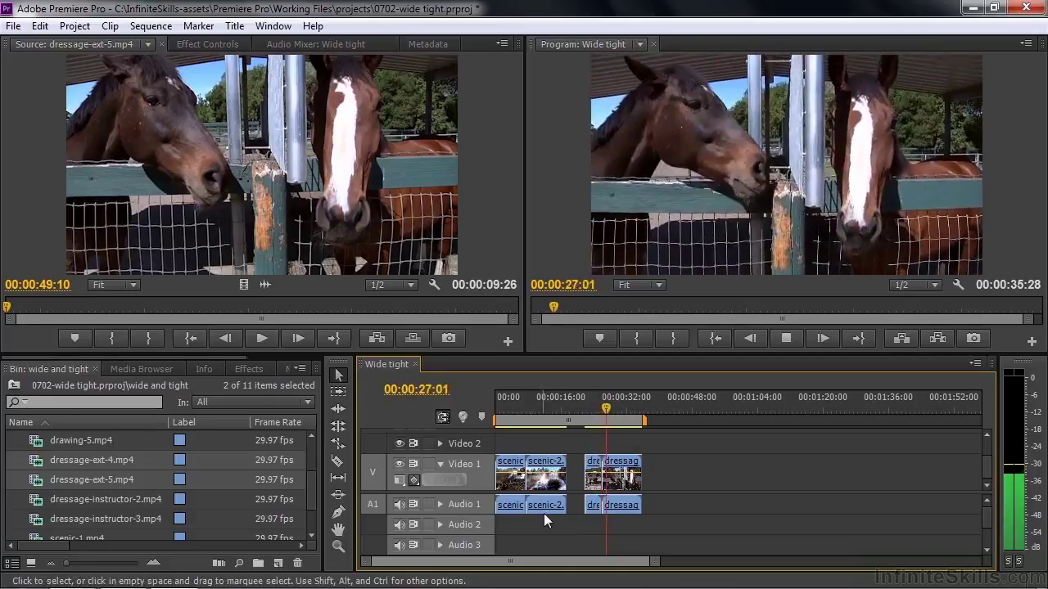
{"action": "left_click", "coordinate": [622, 405]}
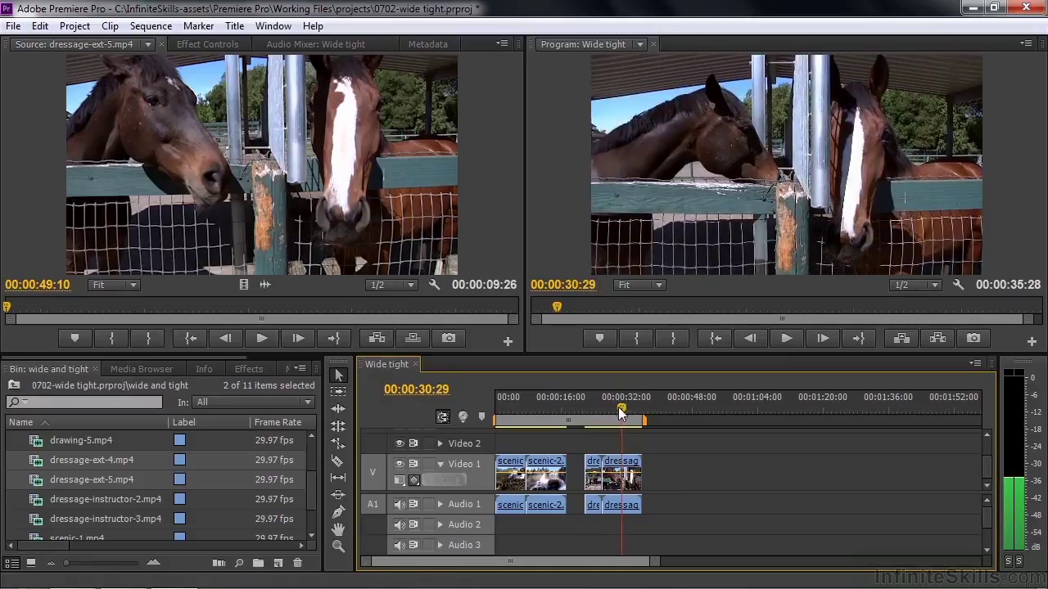
{"action": "left_click", "coordinate": [645, 471]}
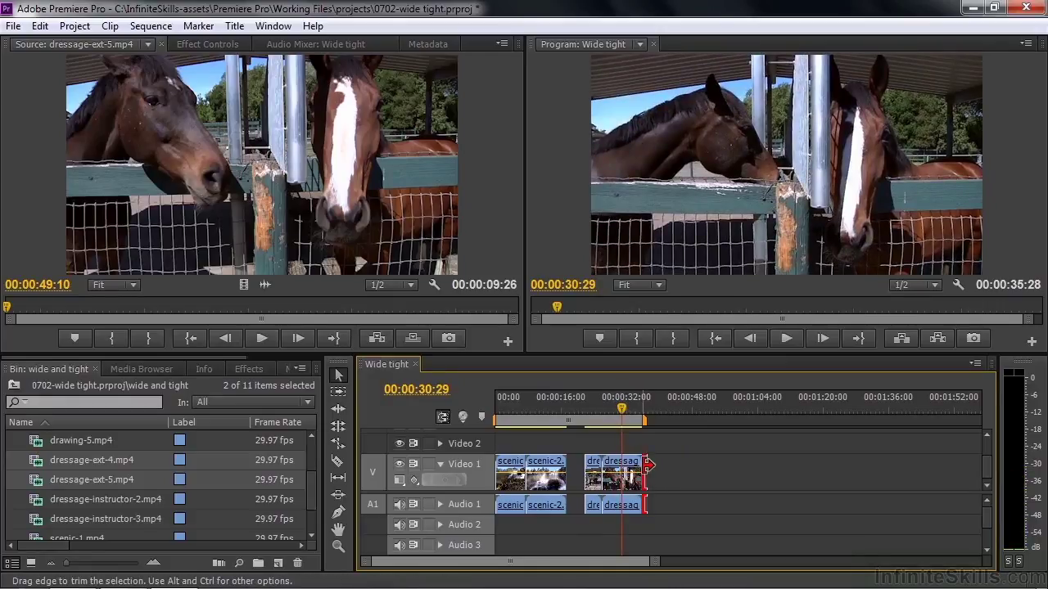
{"action": "left_click_drag", "start_coordinate": [647, 464], "coordinate": [630, 488]}
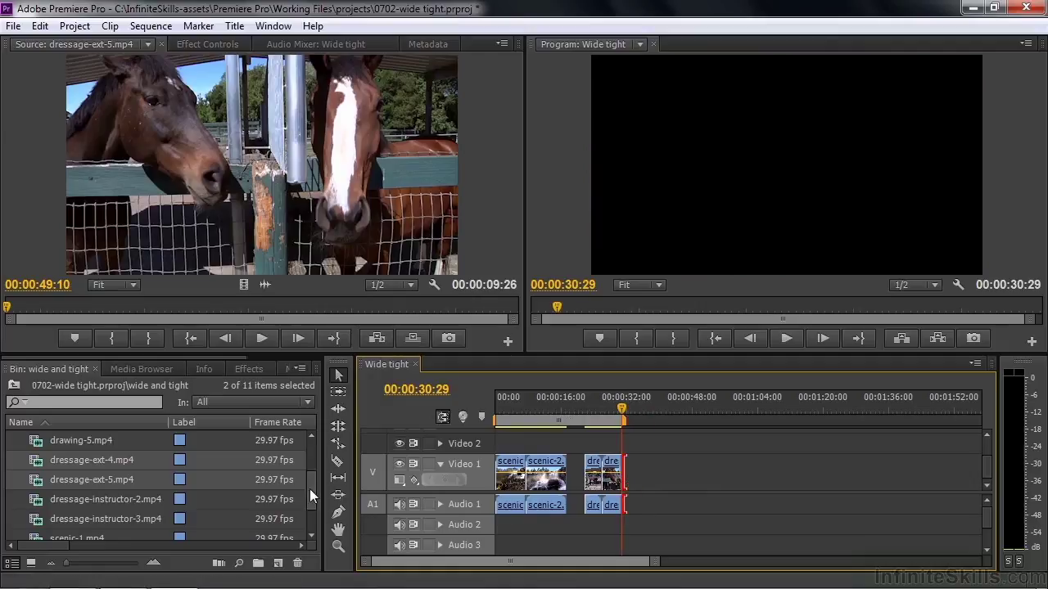
{"action": "left_click_drag", "start_coordinate": [310, 489], "coordinate": [316, 502]}
Step: Load both dressage-instructor clips as sources and preview dressage-instructor-2
{"action": "key", "text": "ctrl+shift+a"}
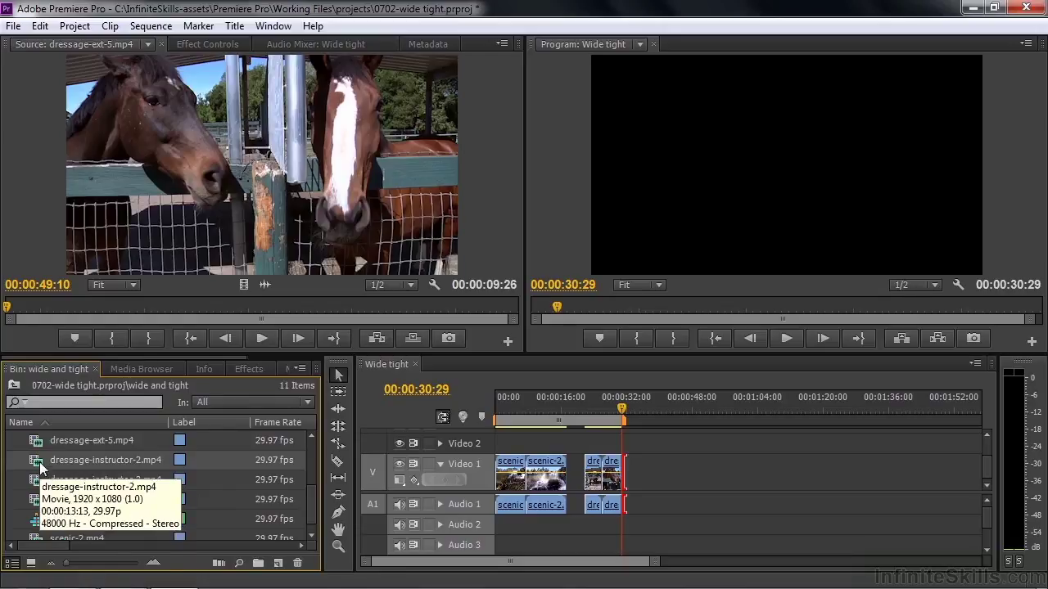
{"action": "left_click", "coordinate": [35, 482], "text": "shift"}
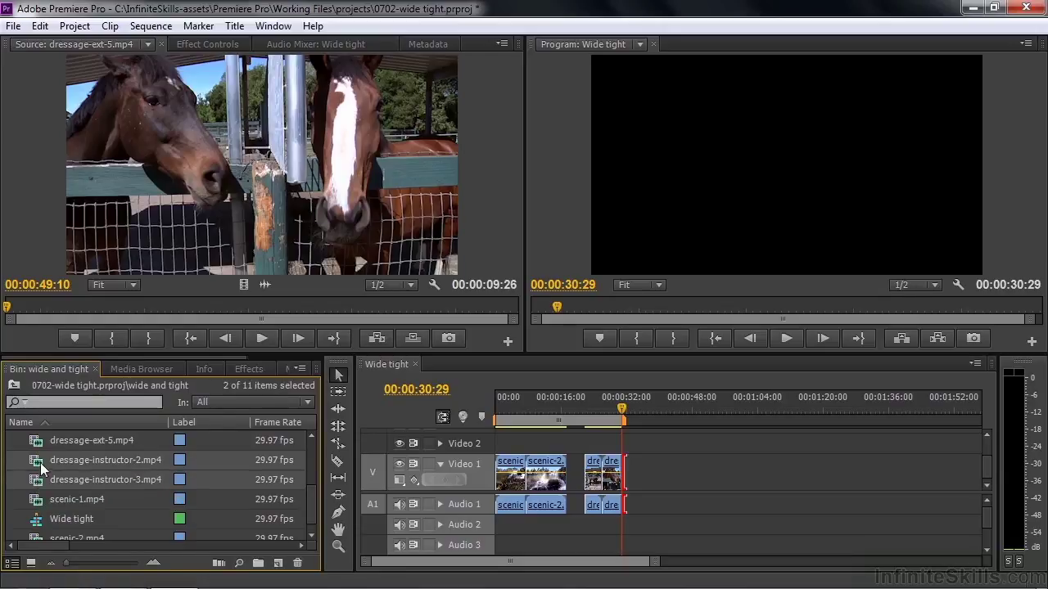
{"action": "left_click_drag", "start_coordinate": [41, 462], "coordinate": [160, 191]}
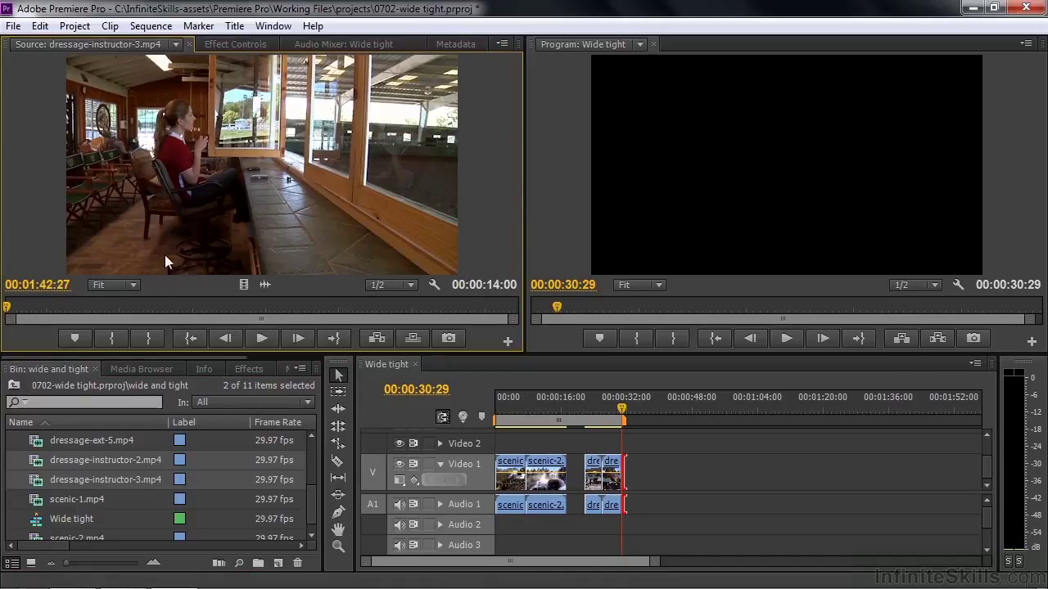
{"action": "left_click", "coordinate": [175, 44]}
{"action": "left_click", "coordinate": [154, 161]}
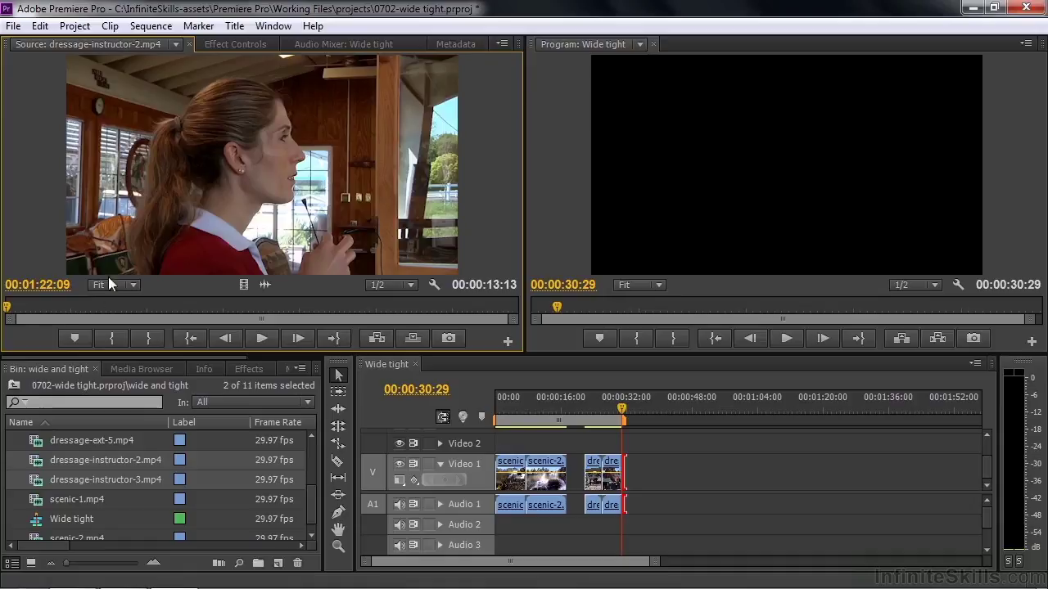
{"action": "left_click", "coordinate": [260, 337]}
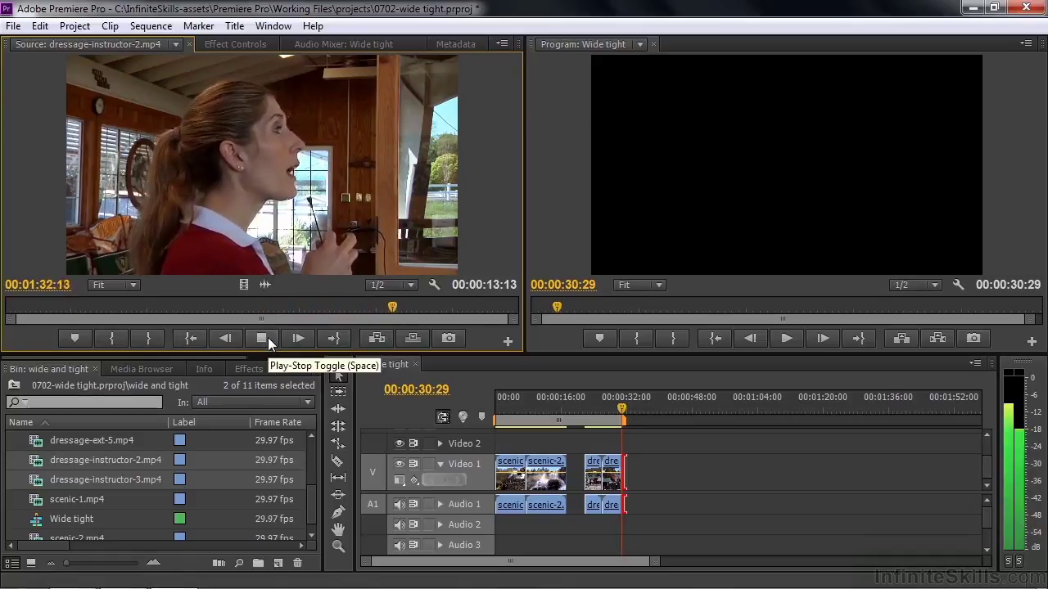
{"action": "left_click", "coordinate": [268, 338]}
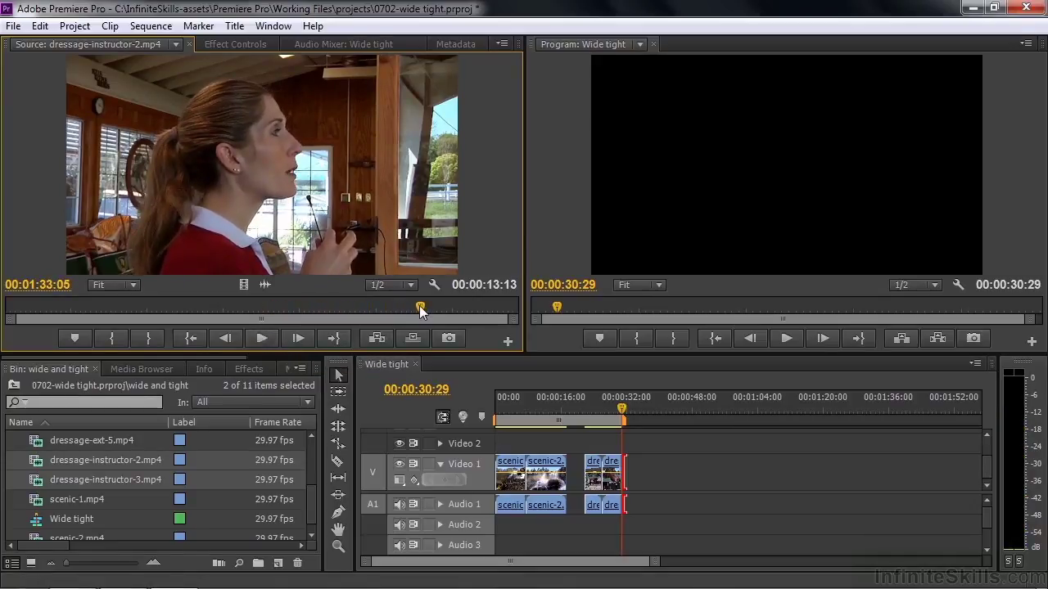
Step: Mark dressage-instructor-2 with an In point at 01:25:04 and an Out point at 01:31:04
{"action": "left_click_drag", "start_coordinate": [420, 311], "coordinate": [115, 313]}
{"action": "key", "text": "space"}
{"action": "key", "text": "space"}
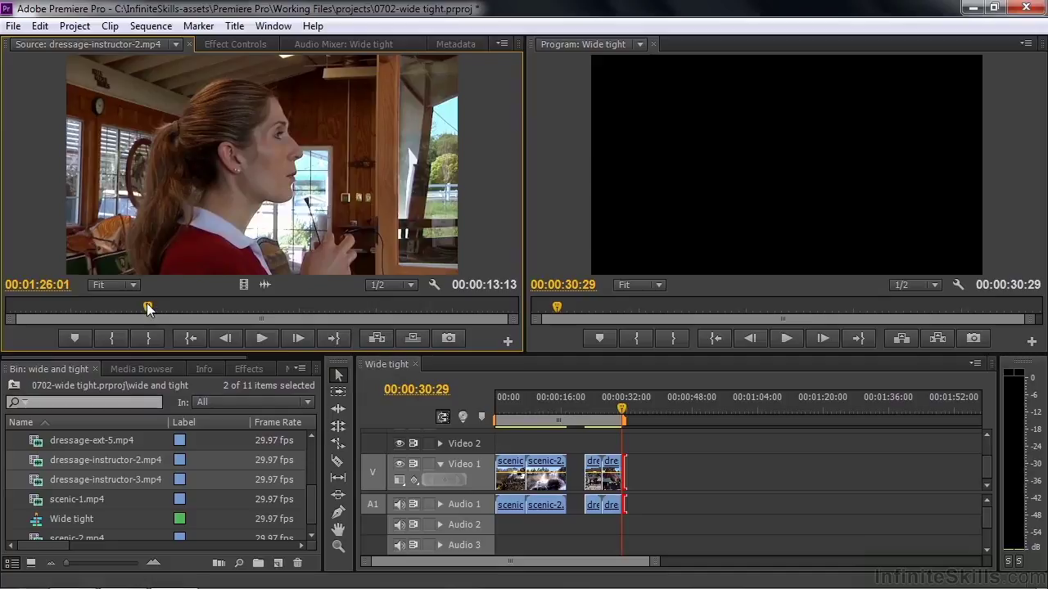
{"action": "mouse_move", "coordinate": [147, 307]}
{"action": "left_mouse_down"}
{"action": "mouse_move", "coordinate": [114, 308]}
{"action": "mouse_move", "coordinate": [374, 309]}
{"action": "mouse_move", "coordinate": [259, 309]}
{"action": "left_mouse_up"}
{"action": "key", "text": "i"}
{"action": "key", "text": "space"}
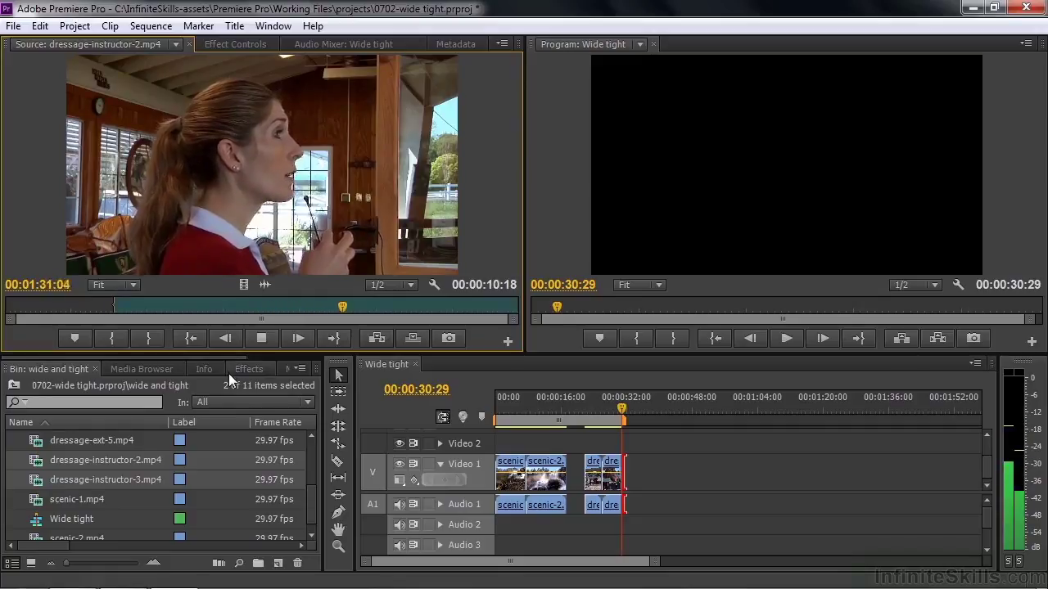
{"action": "key", "text": "space"}
{"action": "left_click_drag", "start_coordinate": [348, 306], "coordinate": [345, 305]}
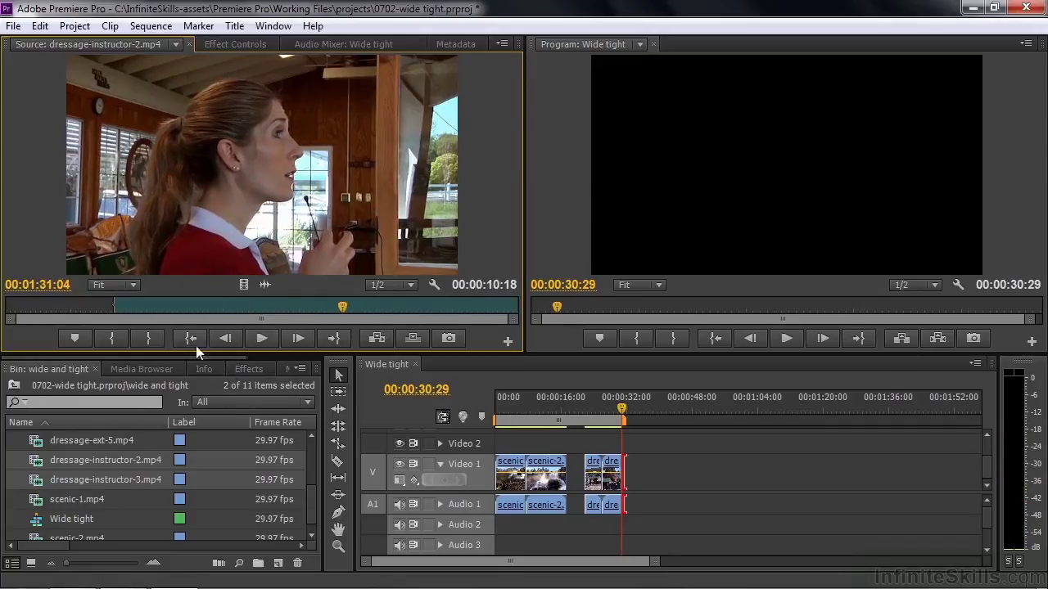
{"action": "left_click", "coordinate": [149, 338]}
Step: Add the marked 6:01 dressage-instructor-2 section after the last clip and load dressage-instructor-3
{"action": "left_click_drag", "start_coordinate": [262, 180], "coordinate": [655, 491]}
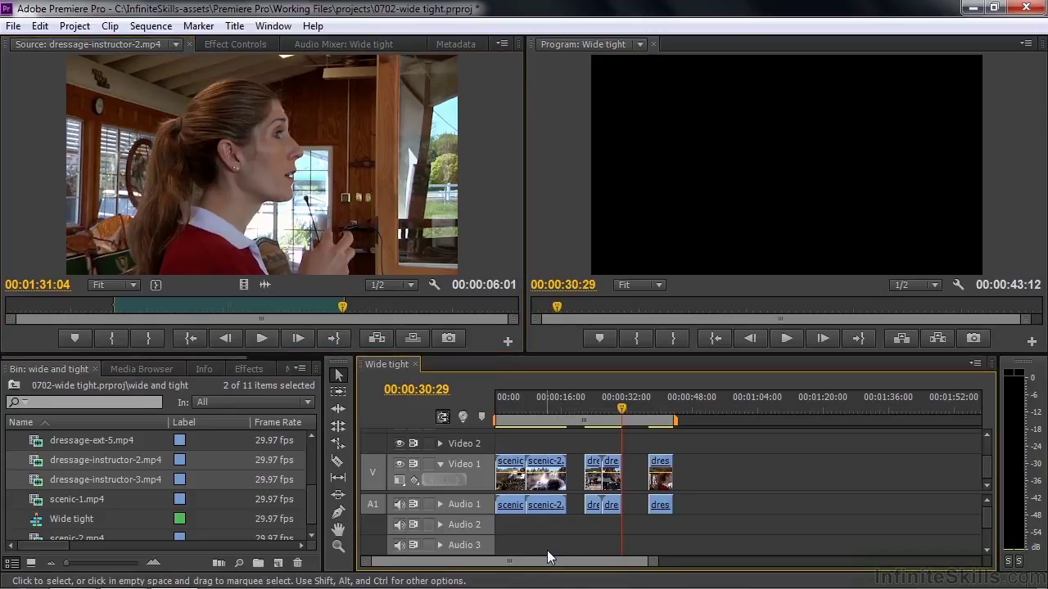
{"action": "left_click", "coordinate": [176, 47]}
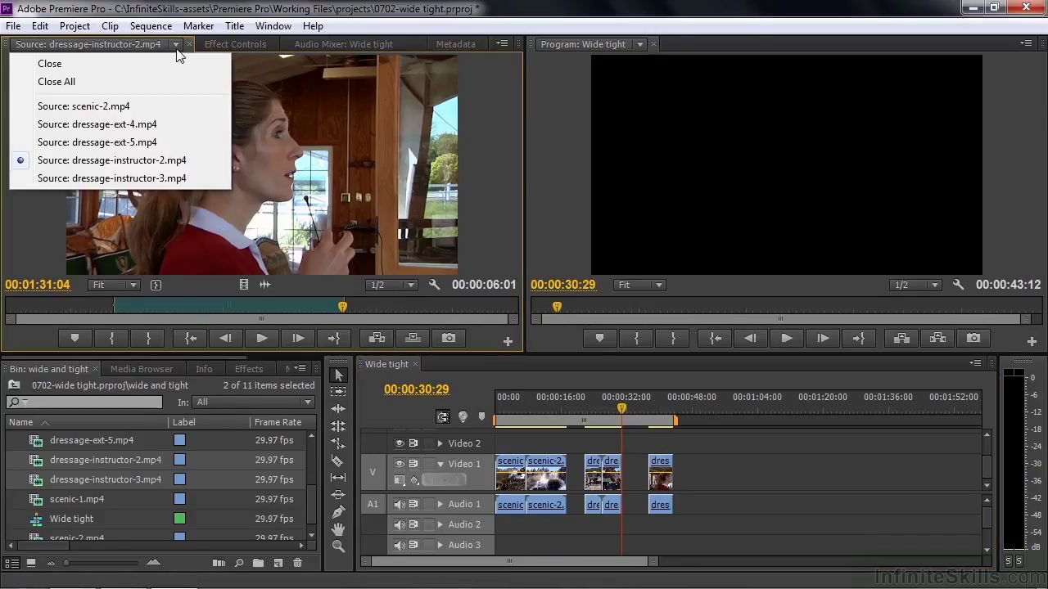
{"action": "left_click", "coordinate": [150, 178]}
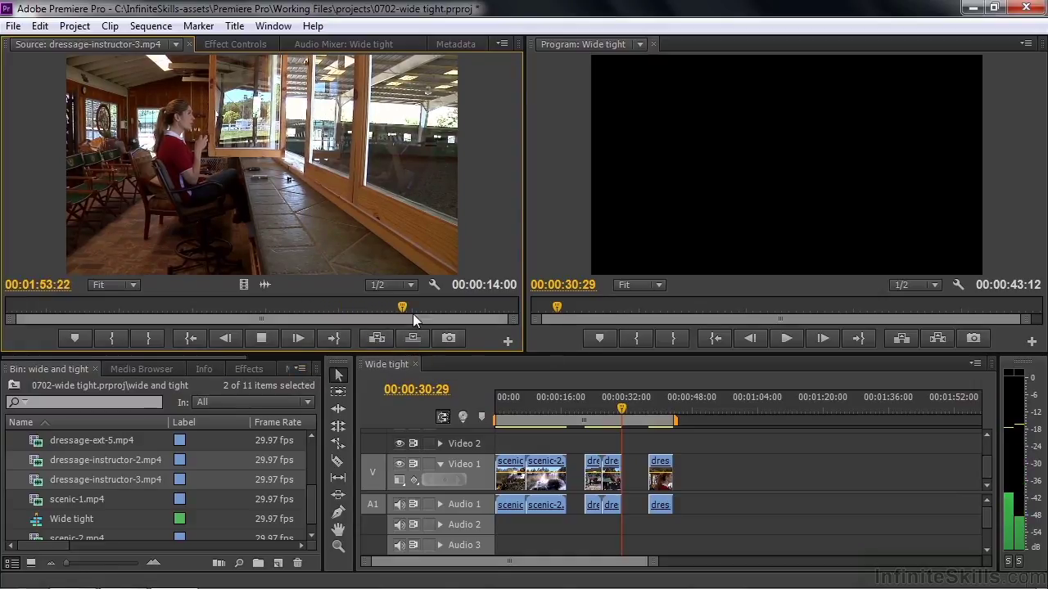
Step: Mark a 4:06 range on dressage-instructor-3, with the Out point at 01:53:26
{"action": "left_click", "coordinate": [499, 309]}
{"action": "left_click_drag", "start_coordinate": [499, 311], "coordinate": [113, 310]}
{"action": "key", "text": "space"}
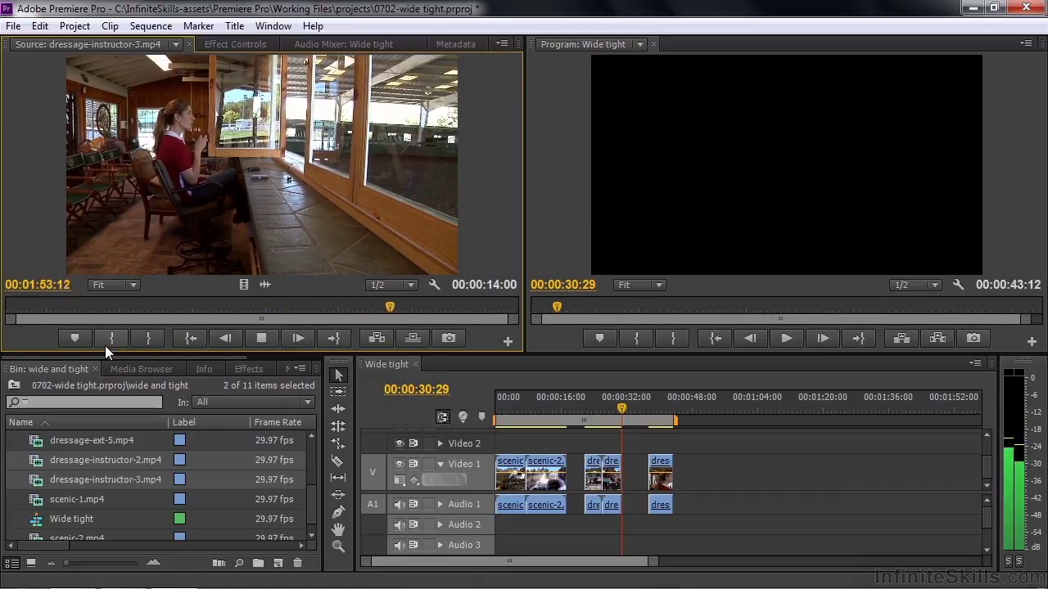
{"action": "key", "text": "space"}
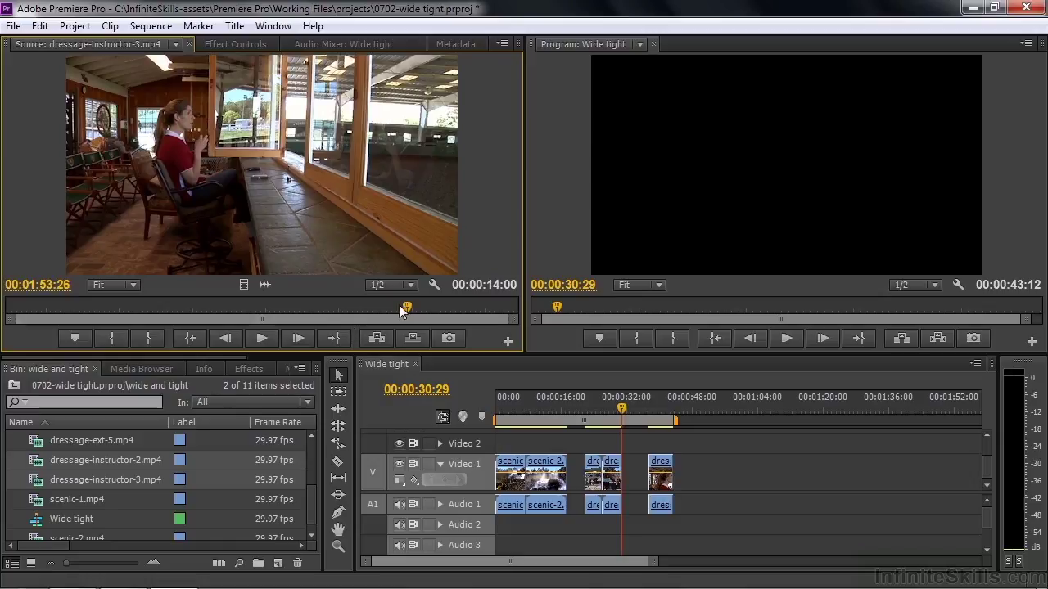
{"action": "left_click", "coordinate": [156, 342]}
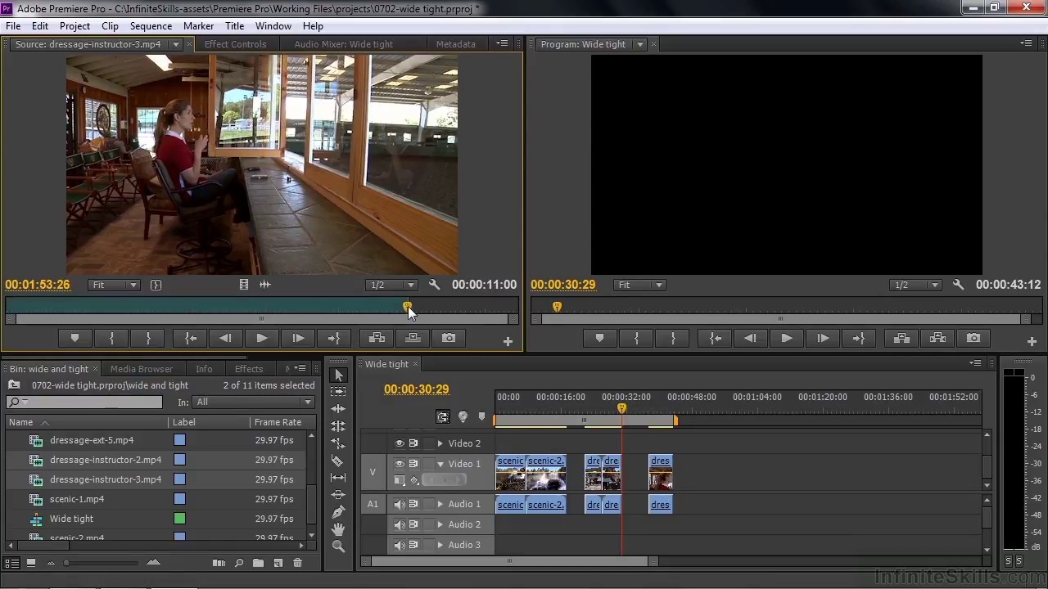
{"action": "left_click_drag", "start_coordinate": [408, 306], "coordinate": [132, 308]}
{"action": "key", "text": "space"}
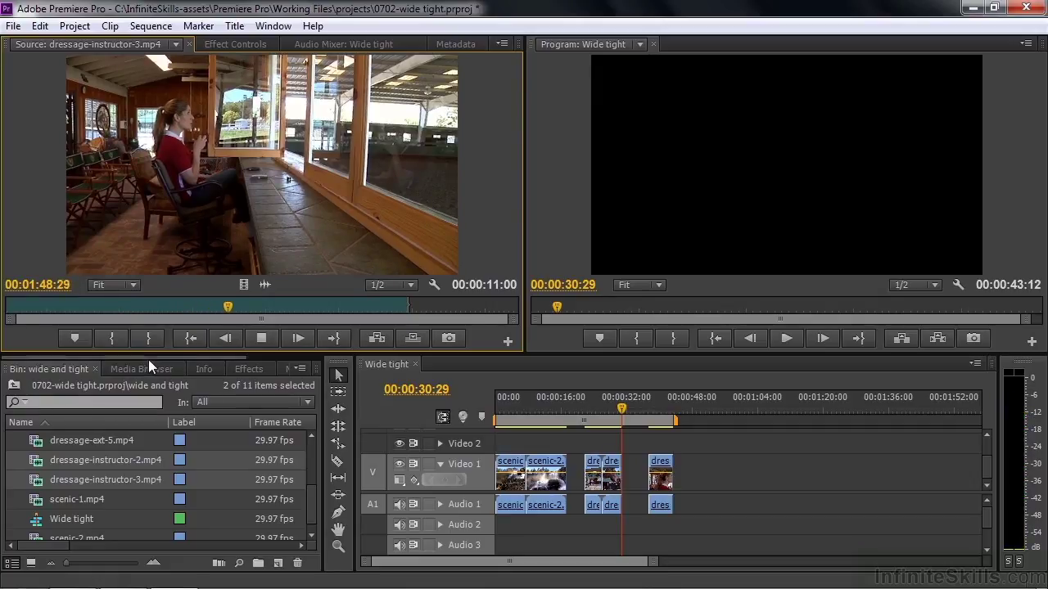
{"action": "left_click", "coordinate": [112, 339]}
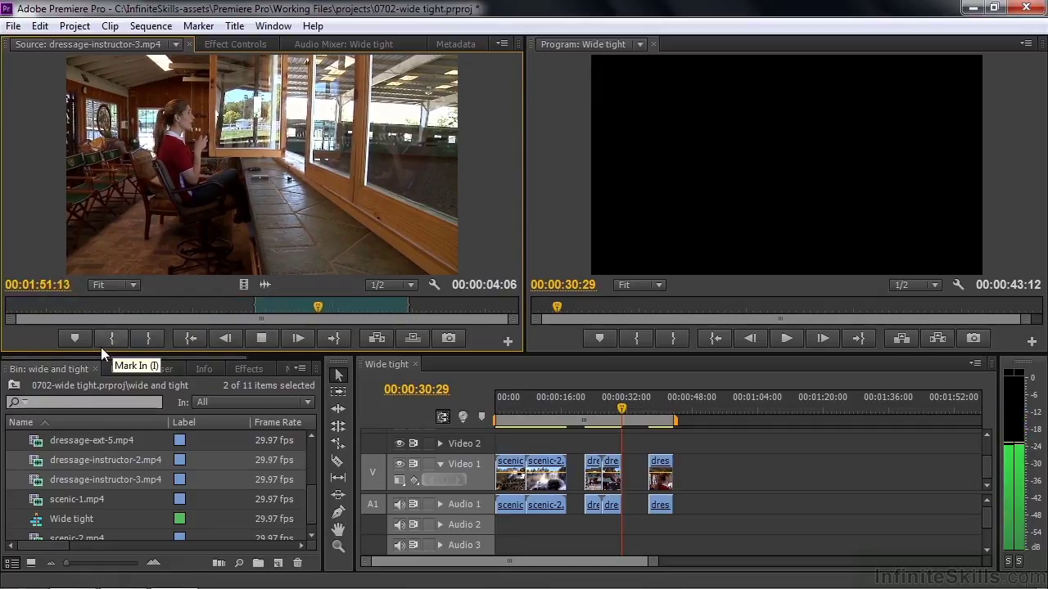
{"action": "key", "text": "space"}
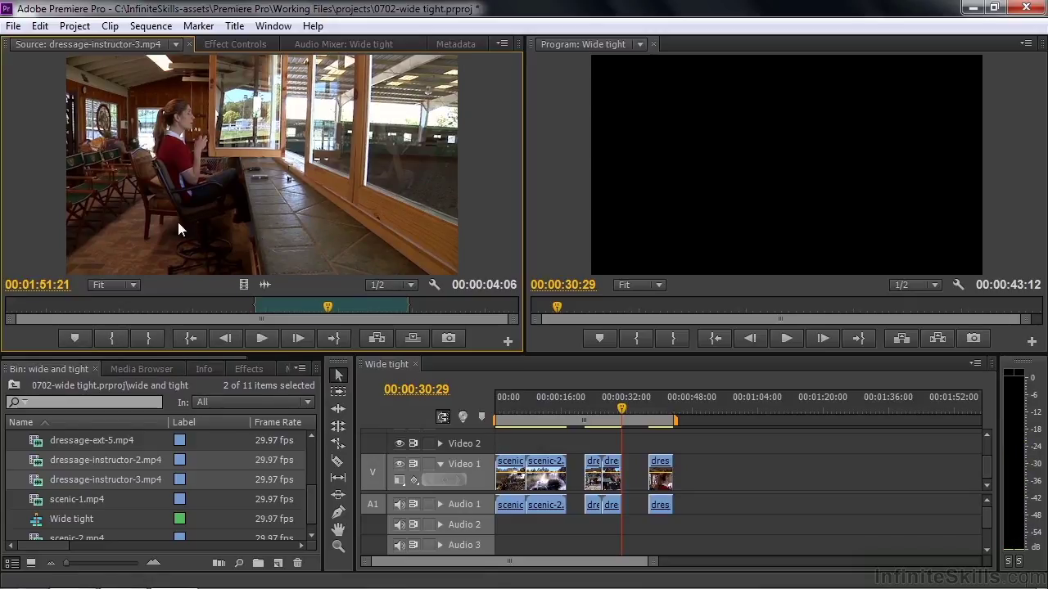
Step: Append the 4:06 dressage-instructor-3 section after dressage-instructor-2 and play it back from 37:29
{"action": "left_click_drag", "start_coordinate": [458, 329], "coordinate": [673, 475]}
{"action": "left_click", "coordinate": [651, 399]}
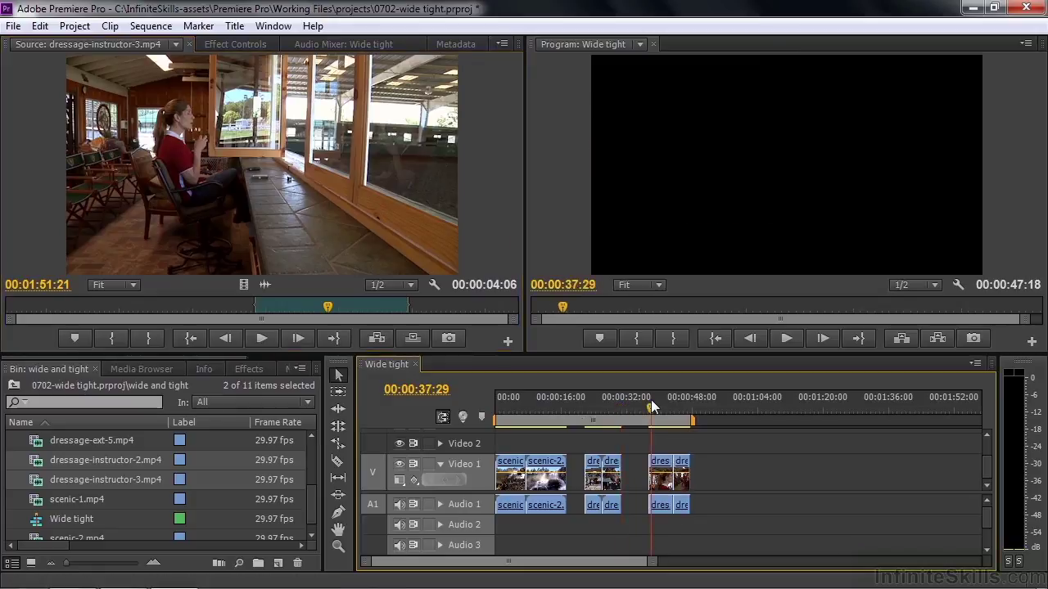
{"action": "key", "text": "space"}
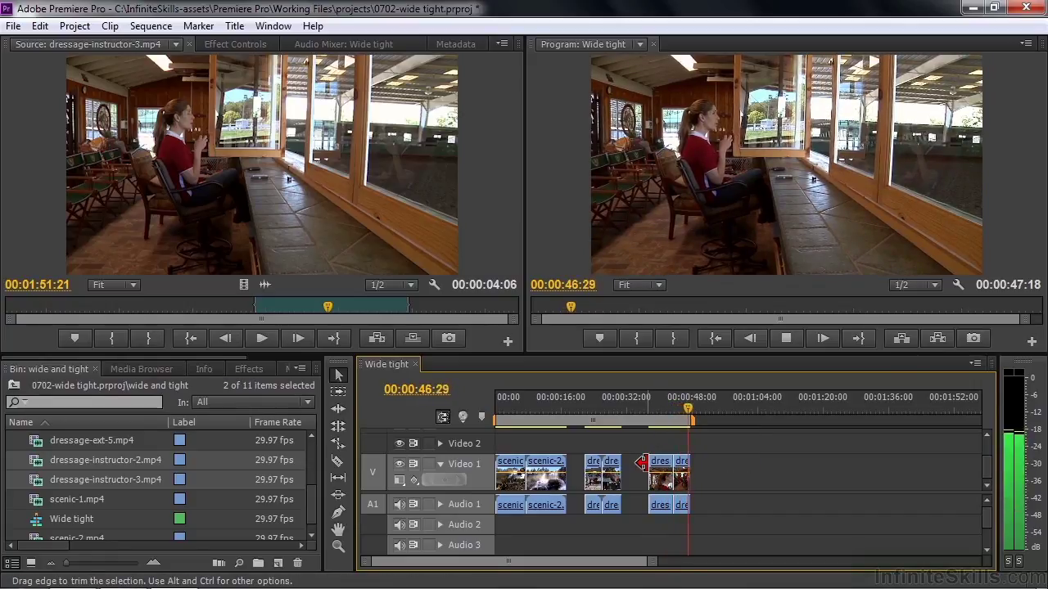
{"action": "key", "text": "space"}
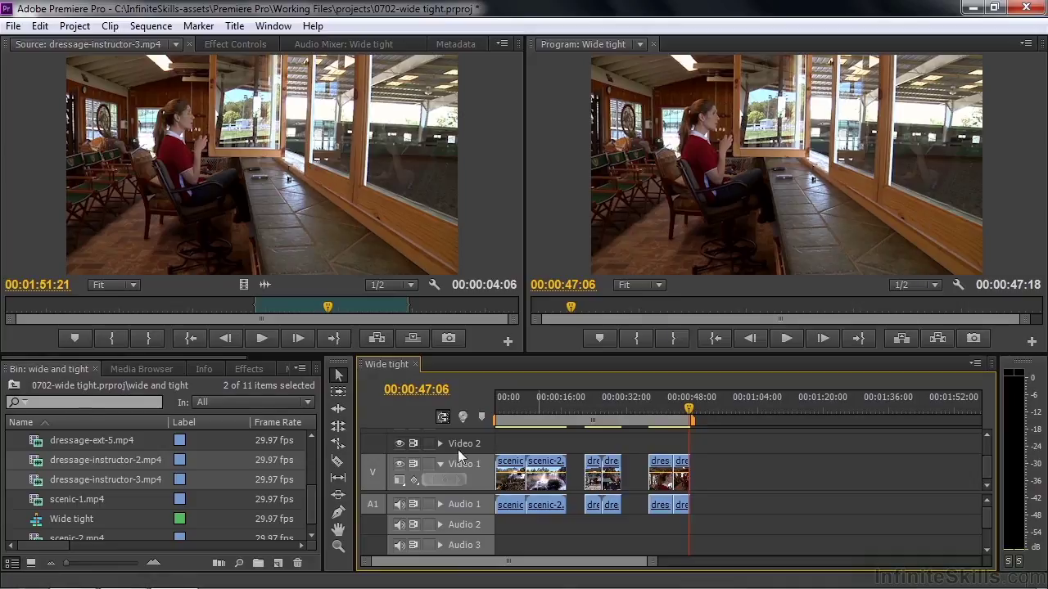
Step: Scroll the wide and tight bin up to the drawing clips and deselect everything
{"action": "left_click_drag", "start_coordinate": [311, 507], "coordinate": [318, 462]}
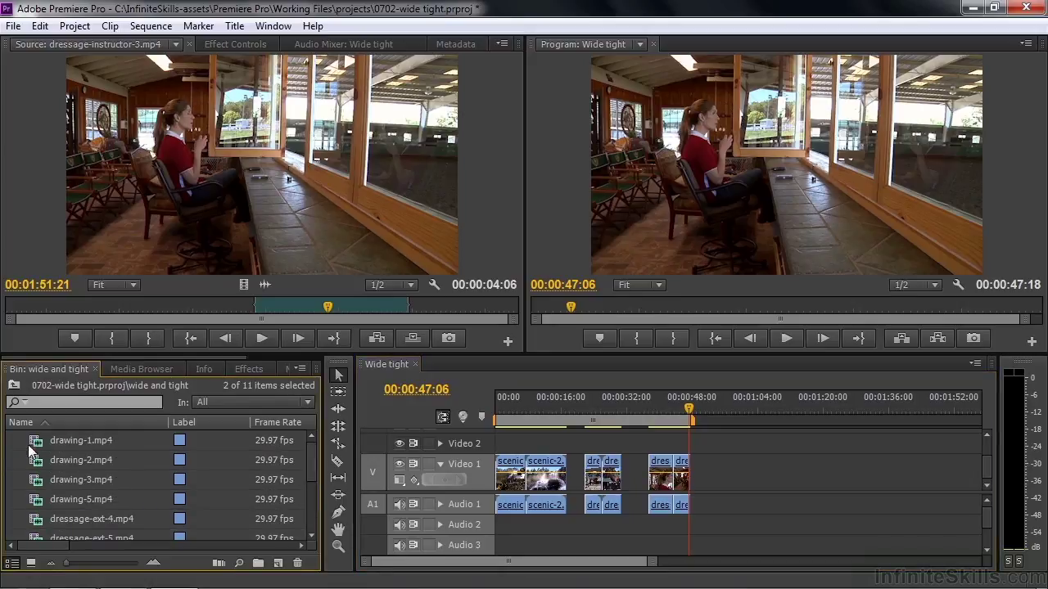
{"action": "key", "text": "ctrl+shift+a"}
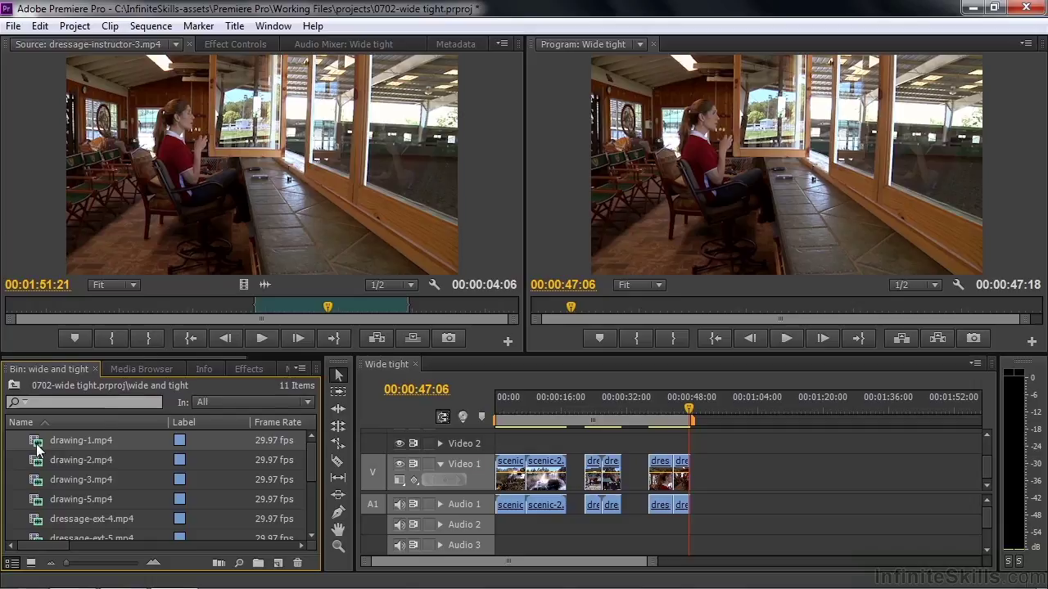
Step: Load the drawing clips into the Source monitor and scrub through drawing-1.mp4
{"action": "left_click", "coordinate": [47, 501], "text": "shift"}
{"action": "left_click_drag", "start_coordinate": [43, 467], "coordinate": [246, 173]}
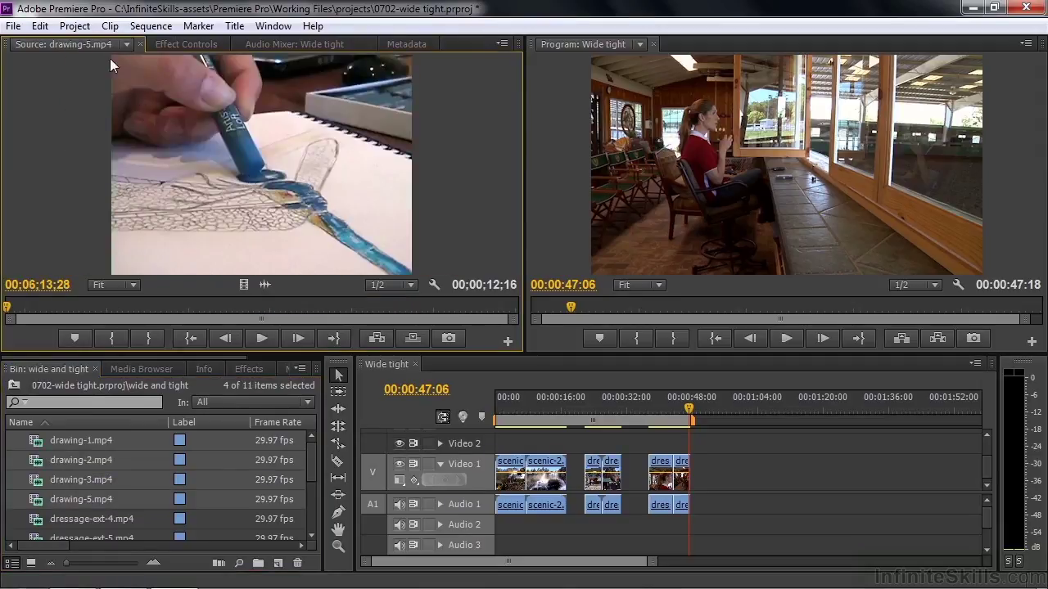
{"action": "left_click", "coordinate": [126, 43]}
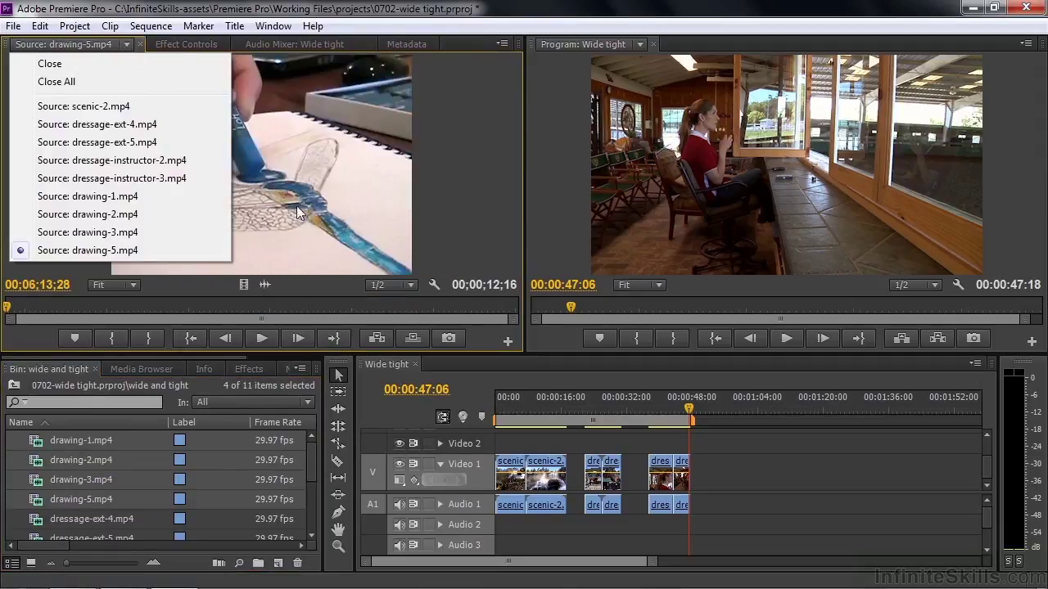
{"action": "left_click", "coordinate": [63, 196]}
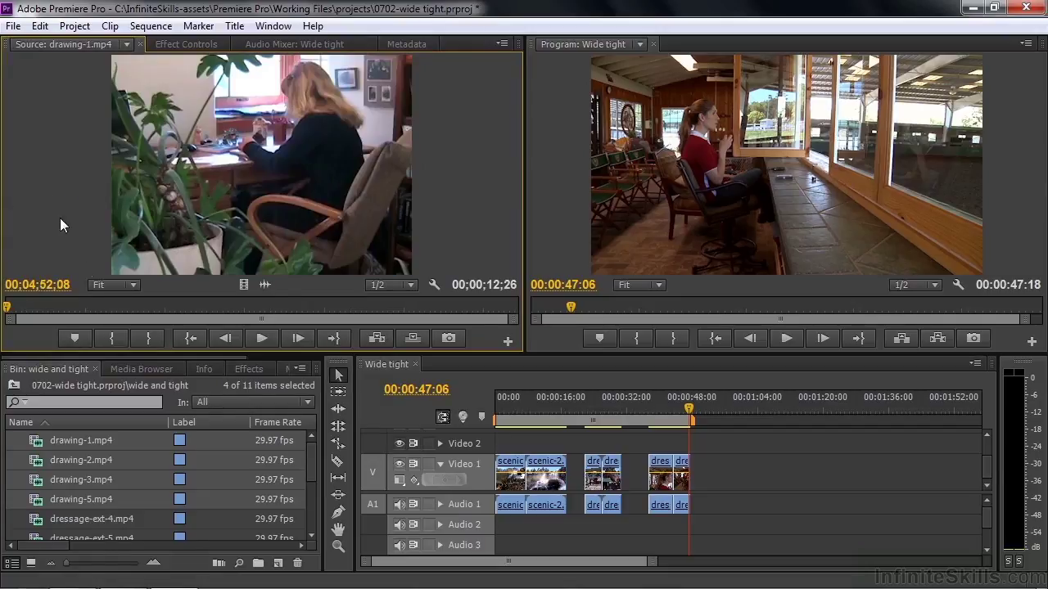
{"action": "left_click_drag", "start_coordinate": [6, 308], "coordinate": [459, 312]}
Step: Preview drawing-2 and drawing-3 by scrubbing, then switch the source to drawing-5.mp4
{"action": "left_click", "coordinate": [127, 44]}
{"action": "left_click", "coordinate": [92, 215]}
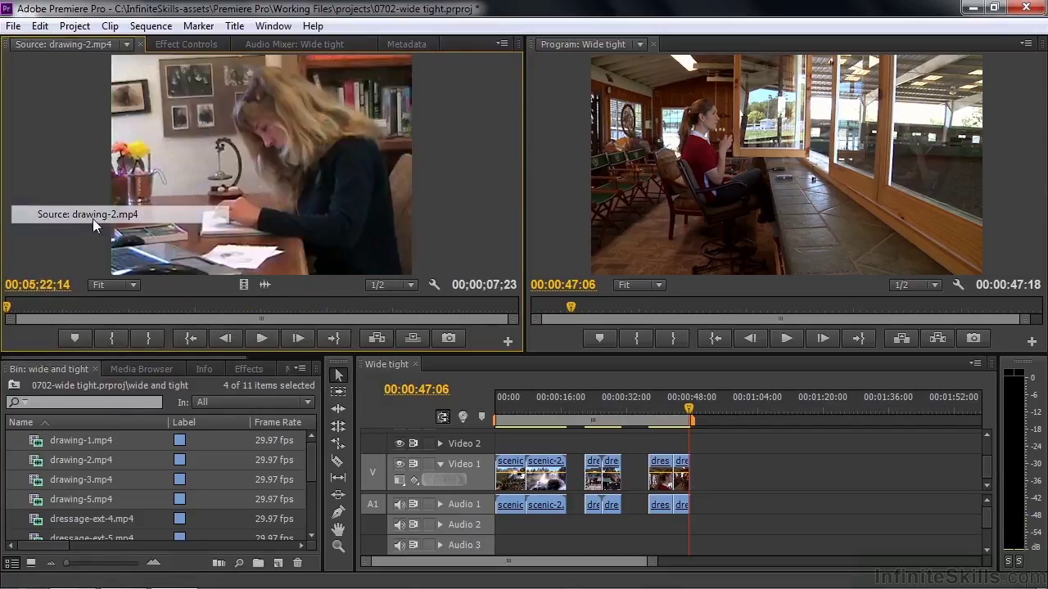
{"action": "left_click_drag", "start_coordinate": [13, 308], "coordinate": [302, 306]}
{"action": "left_click", "coordinate": [127, 45]}
{"action": "left_click", "coordinate": [61, 235]}
{"action": "left_click_drag", "start_coordinate": [8, 307], "coordinate": [289, 311]}
{"action": "left_click", "coordinate": [127, 45]}
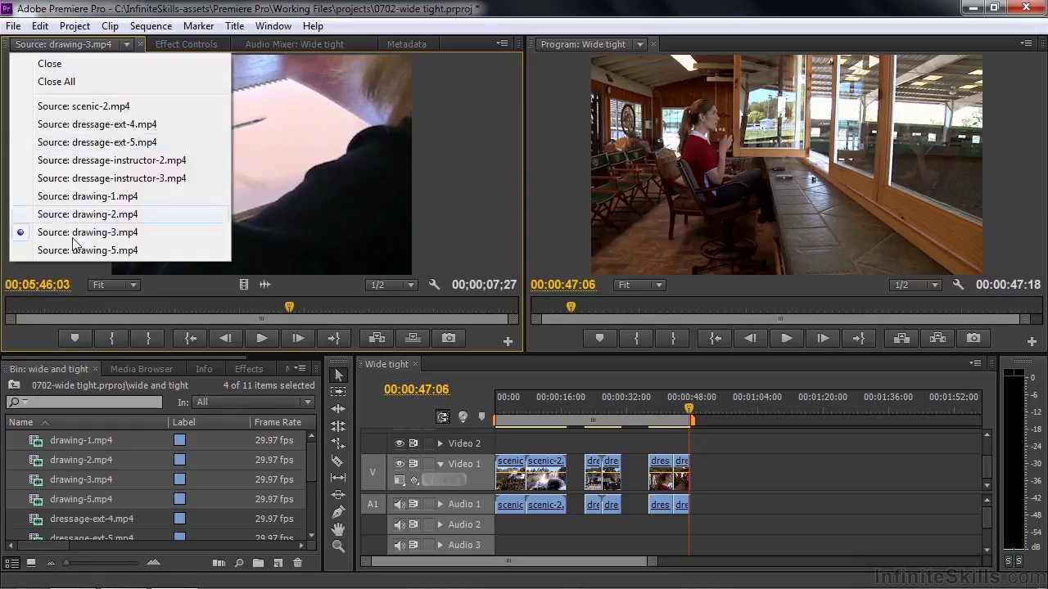
{"action": "left_click", "coordinate": [58, 253]}
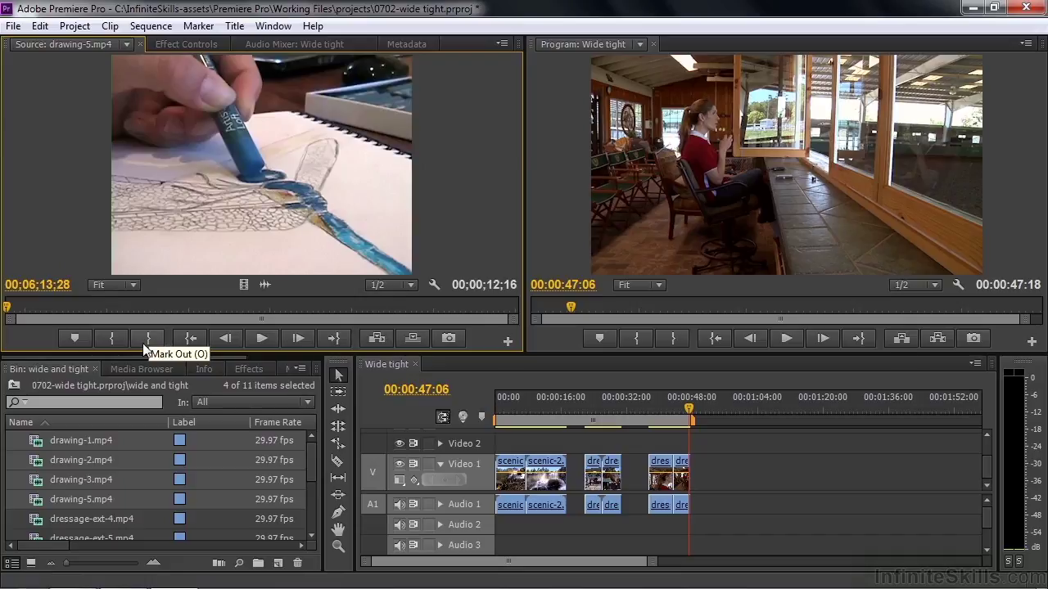
Step: Mark drawing-1.mp4 with In at 04;55;22 and Out at 05;02;00
{"action": "left_click", "coordinate": [127, 44]}
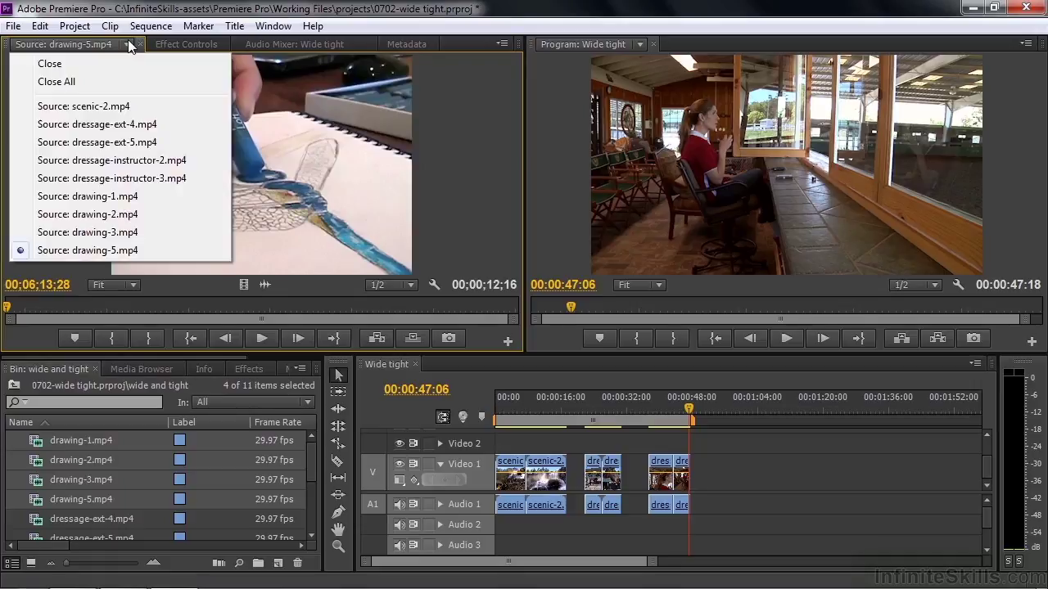
{"action": "left_click", "coordinate": [45, 196]}
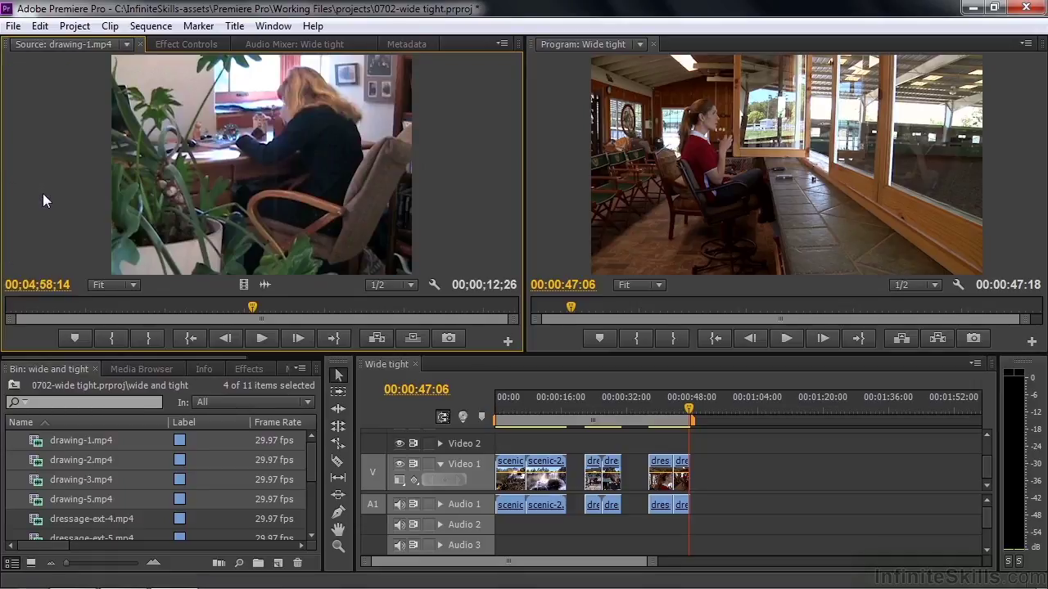
{"action": "mouse_move", "coordinate": [253, 308]}
{"action": "left_mouse_down"}
{"action": "mouse_move", "coordinate": [59, 315]}
{"action": "mouse_move", "coordinate": [344, 313]}
{"action": "mouse_move", "coordinate": [32, 329]}
{"action": "mouse_move", "coordinate": [295, 347]}
{"action": "mouse_move", "coordinate": [210, 349]}
{"action": "mouse_move", "coordinate": [265, 354]}
{"action": "mouse_move", "coordinate": [425, 355]}
{"action": "mouse_move", "coordinate": [273, 364]}
{"action": "mouse_move", "coordinate": [394, 364]}
{"action": "left_mouse_up"}
{"action": "left_click", "coordinate": [148, 338]}
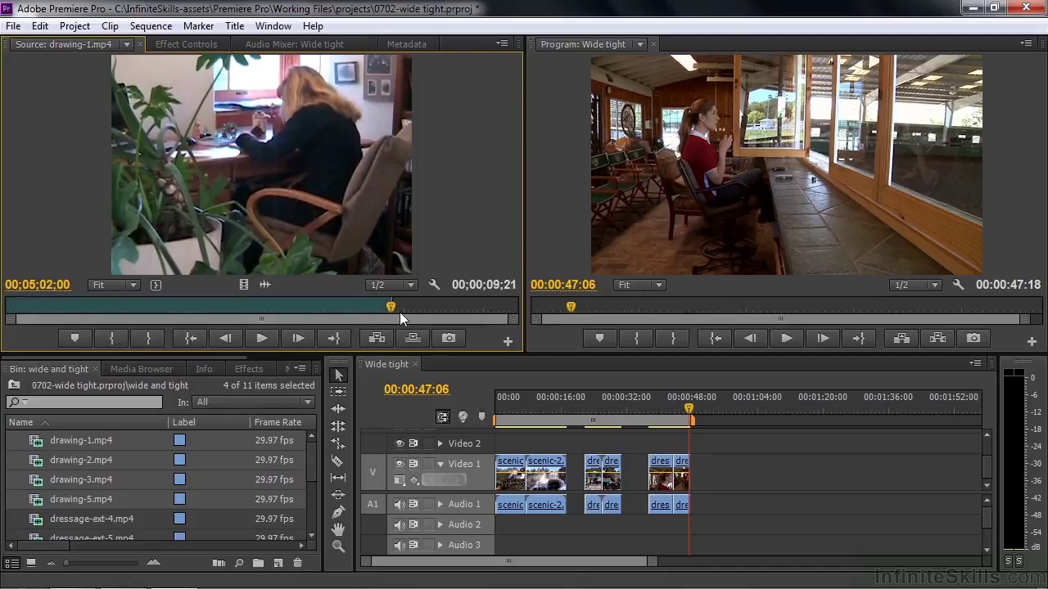
{"action": "mouse_move", "coordinate": [396, 307]}
{"action": "left_mouse_down"}
{"action": "mouse_move", "coordinate": [106, 323]}
{"action": "mouse_move", "coordinate": [162, 325]}
{"action": "mouse_move", "coordinate": [143, 323]}
{"action": "left_mouse_up"}
{"action": "left_click", "coordinate": [116, 335]}
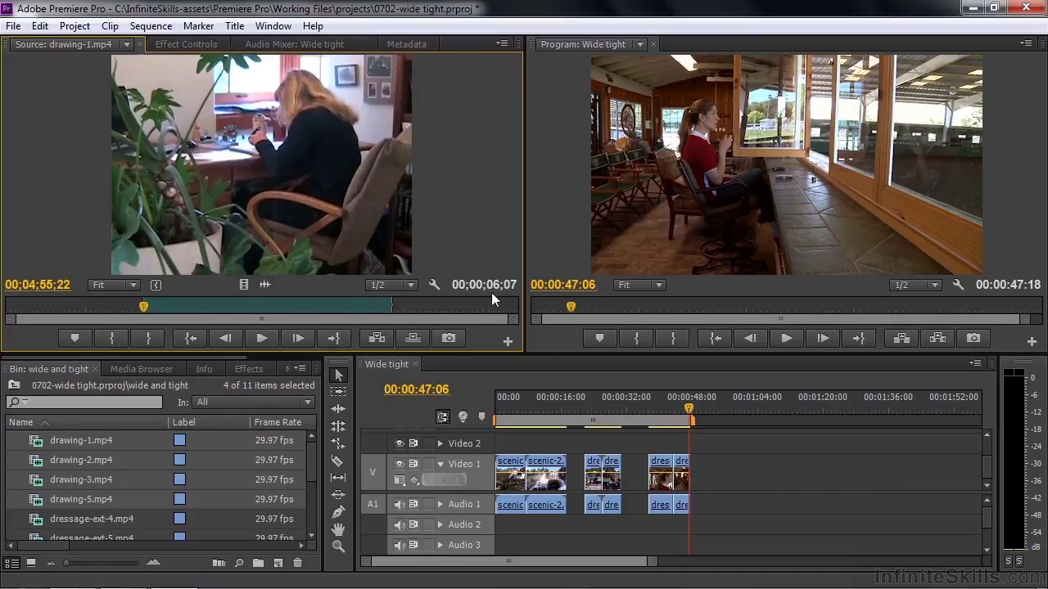
Step: Add the marked drawing-1 section to the end of Wide tight and select it
{"action": "mouse_move", "coordinate": [669, 381]}
{"action": "left_mouse_down"}
{"action": "mouse_move", "coordinate": [753, 469]}
{"action": "mouse_move", "coordinate": [734, 469]}
{"action": "left_mouse_up"}
{"action": "left_click", "coordinate": [729, 410]}
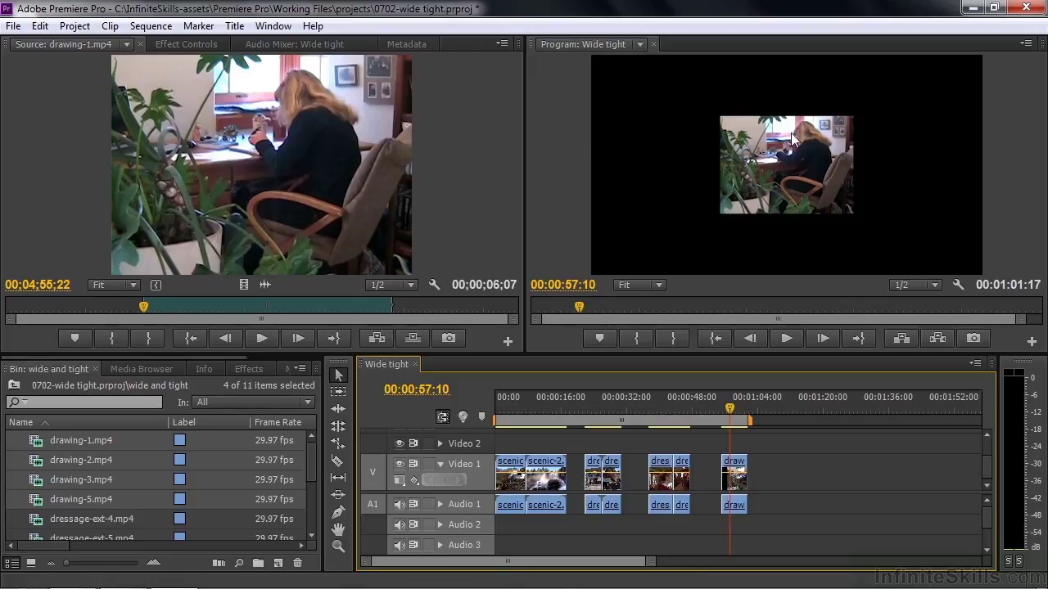
{"action": "left_click", "coordinate": [733, 473]}
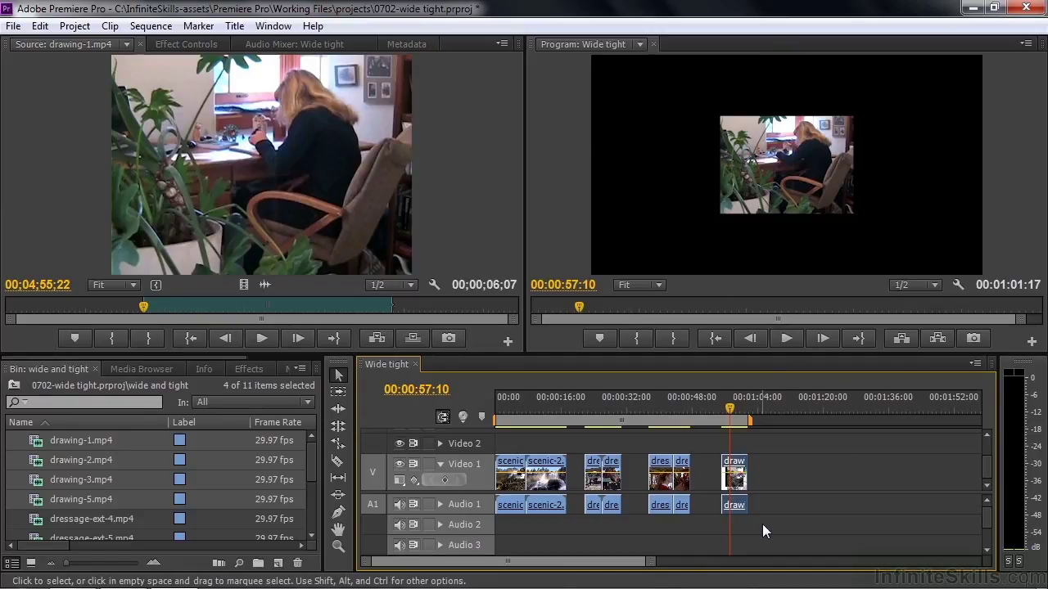
Step: Delete the drawing clip from Wide tight and create a drawing-1.mp4 sequence matching the clip
{"action": "key", "text": "Delete"}
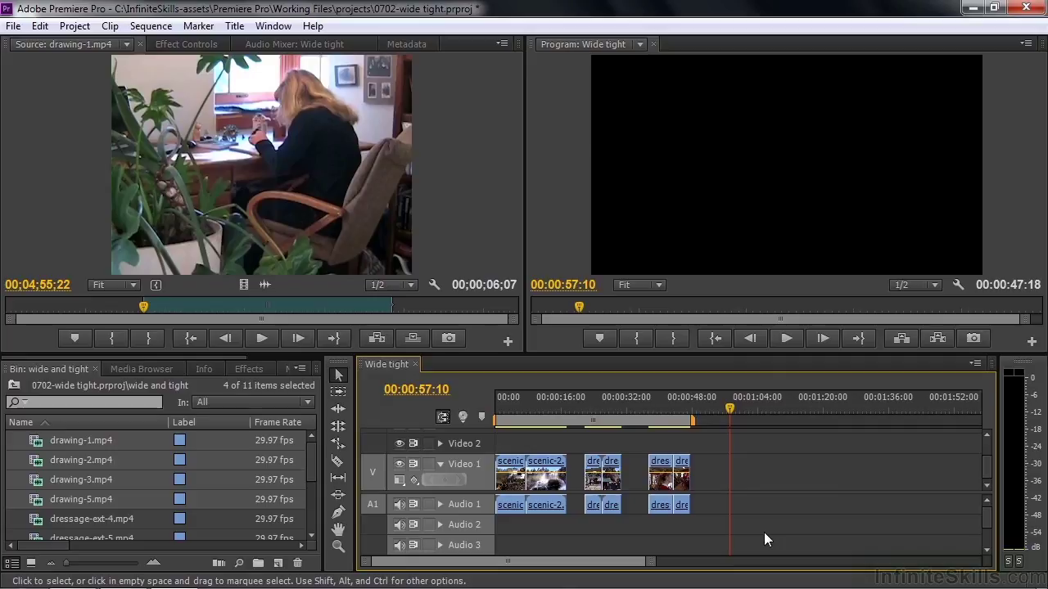
{"action": "left_click", "coordinate": [328, 208]}
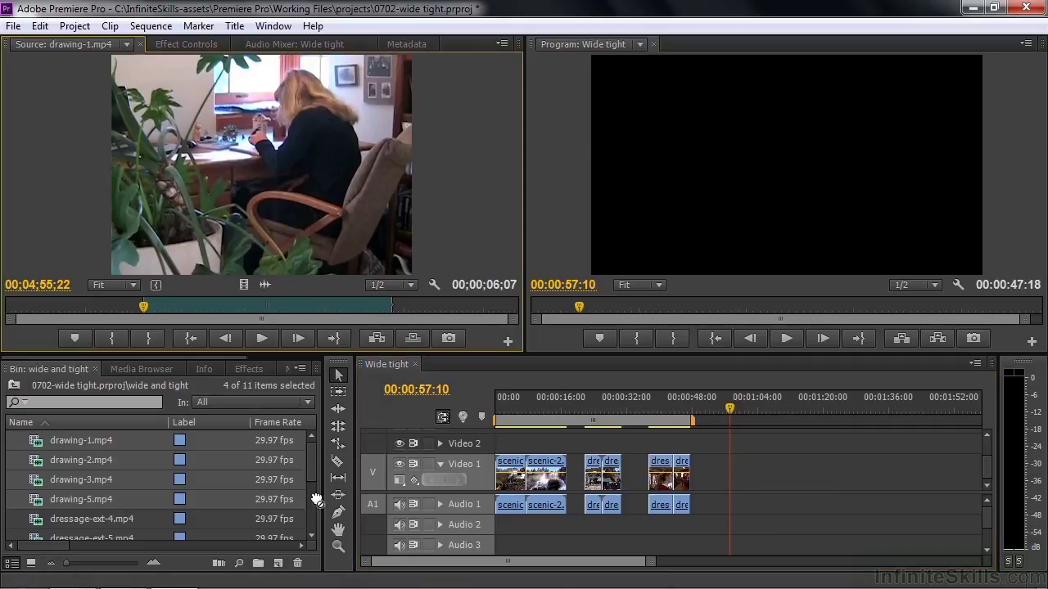
{"action": "left_click_drag", "start_coordinate": [279, 564], "coordinate": [278, 565]}
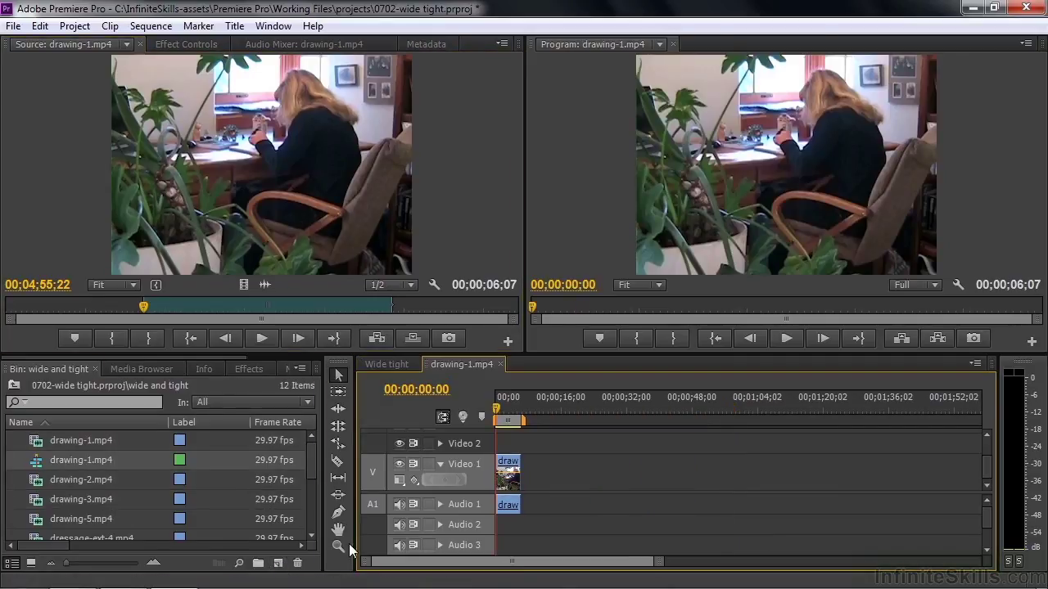
{"action": "mouse_move", "coordinate": [499, 409]}
{"action": "left_mouse_down"}
{"action": "mouse_move", "coordinate": [513, 411]}
{"action": "mouse_move", "coordinate": [494, 415]}
{"action": "left_mouse_up"}
Step: Check the new sequence's 720 x 480 settings and cancel without changes
{"action": "right_click", "coordinate": [41, 462]}
{"action": "left_click", "coordinate": [105, 192]}
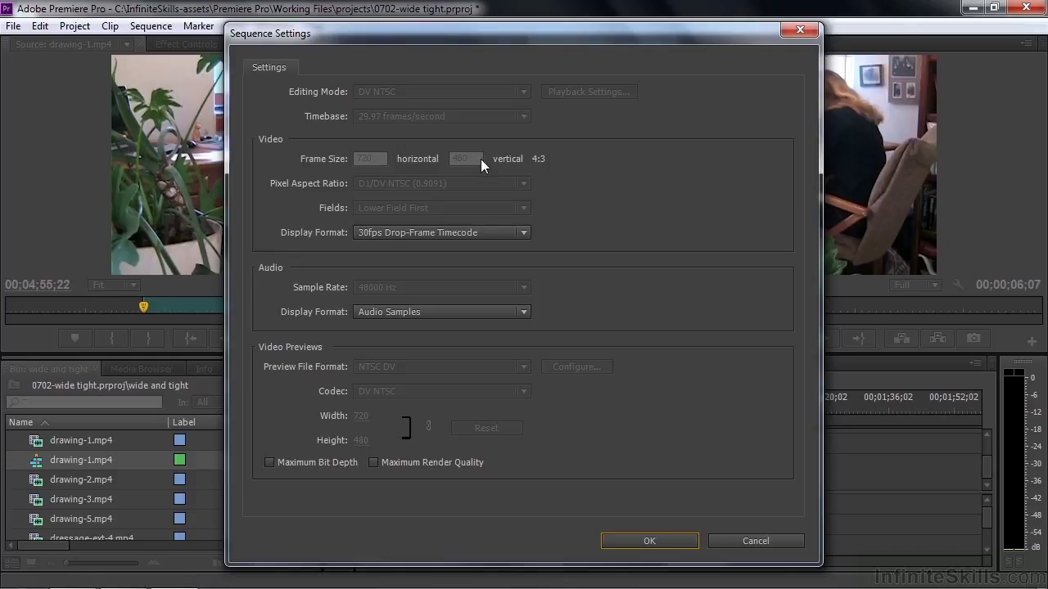
{"action": "left_click", "coordinate": [755, 541]}
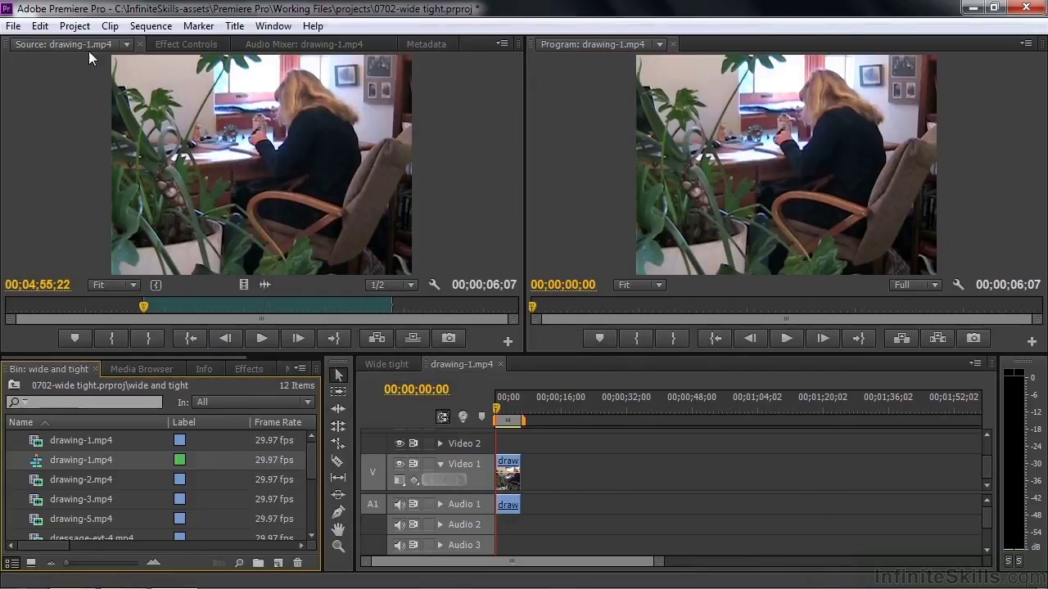
Step: Mark In and Out points for a tight shot in drawing-3.mp4
{"action": "left_click", "coordinate": [127, 44]}
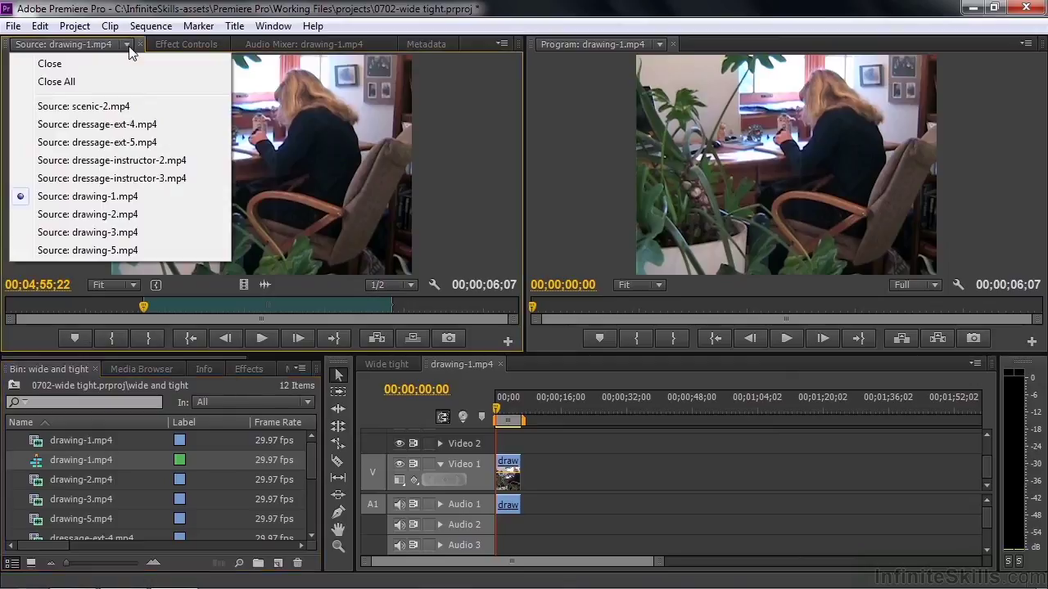
{"action": "left_click", "coordinate": [85, 232]}
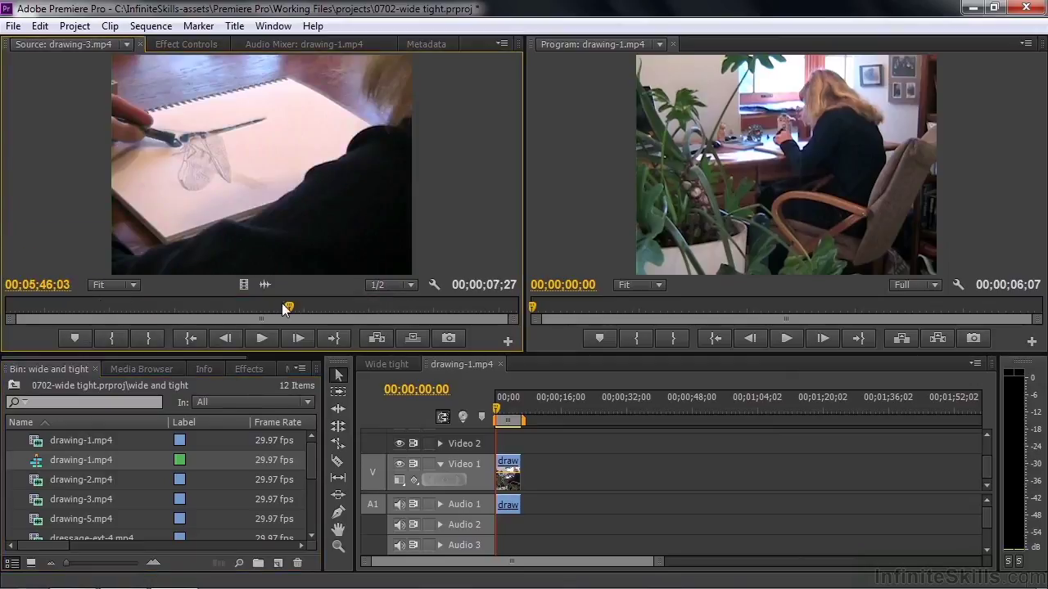
{"action": "left_click_drag", "start_coordinate": [291, 307], "coordinate": [198, 307]}
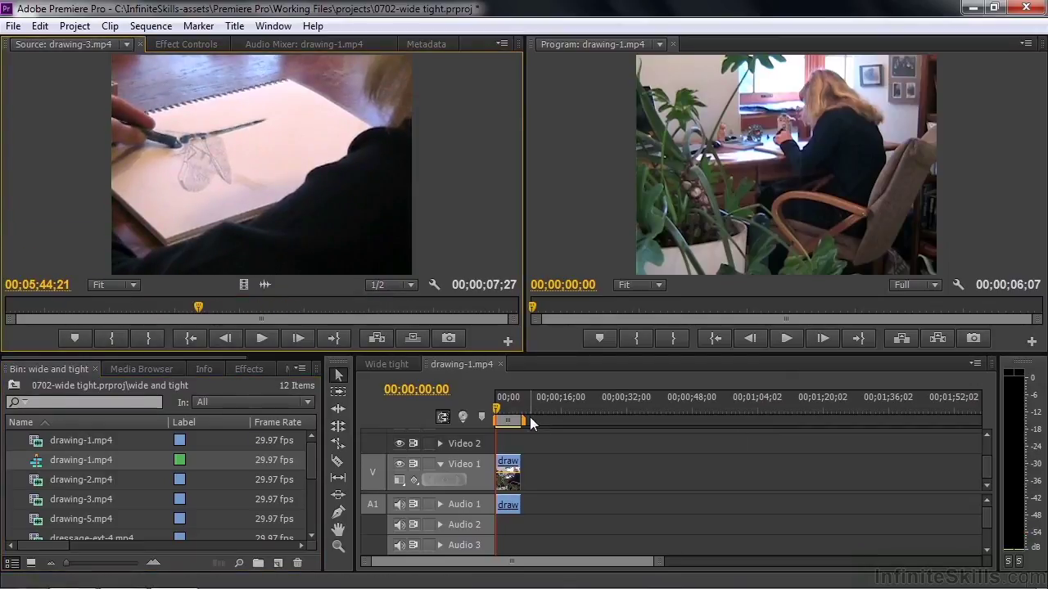
{"action": "left_click_drag", "start_coordinate": [497, 407], "coordinate": [516, 410]}
{"action": "left_click_drag", "start_coordinate": [198, 307], "coordinate": [429, 324]}
{"action": "left_click", "coordinate": [112, 332]}
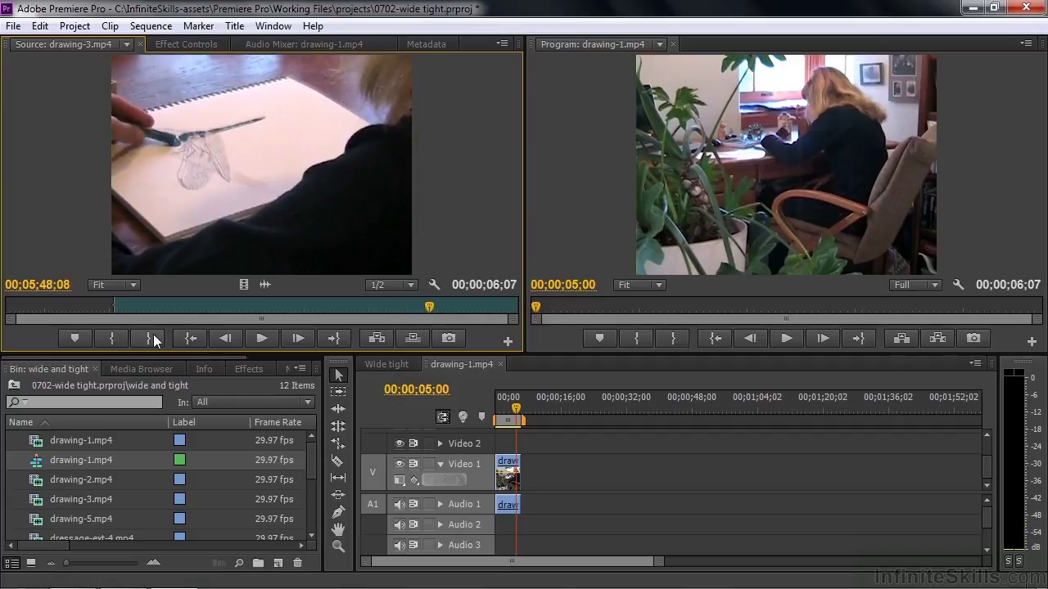
{"action": "left_click", "coordinate": [151, 337]}
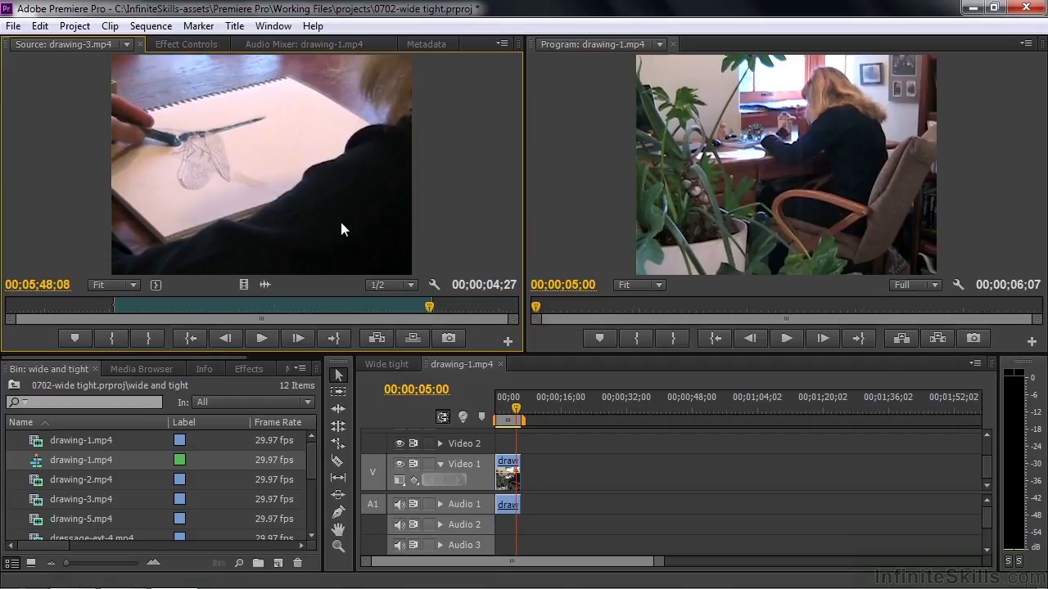
Step: Place the drawing-3 tight shot after drawing-1 and play back the wide-to-tight cut
{"action": "mouse_move", "coordinate": [340, 222]}
{"action": "left_mouse_down"}
{"action": "mouse_move", "coordinate": [367, 386]}
{"action": "mouse_move", "coordinate": [545, 471]}
{"action": "mouse_move", "coordinate": [528, 471]}
{"action": "left_mouse_up"}
{"action": "mouse_move", "coordinate": [516, 407]}
{"action": "left_mouse_down"}
{"action": "mouse_move", "coordinate": [528, 423]}
{"action": "mouse_move", "coordinate": [500, 418]}
{"action": "left_mouse_up"}
{"action": "key", "text": "space"}
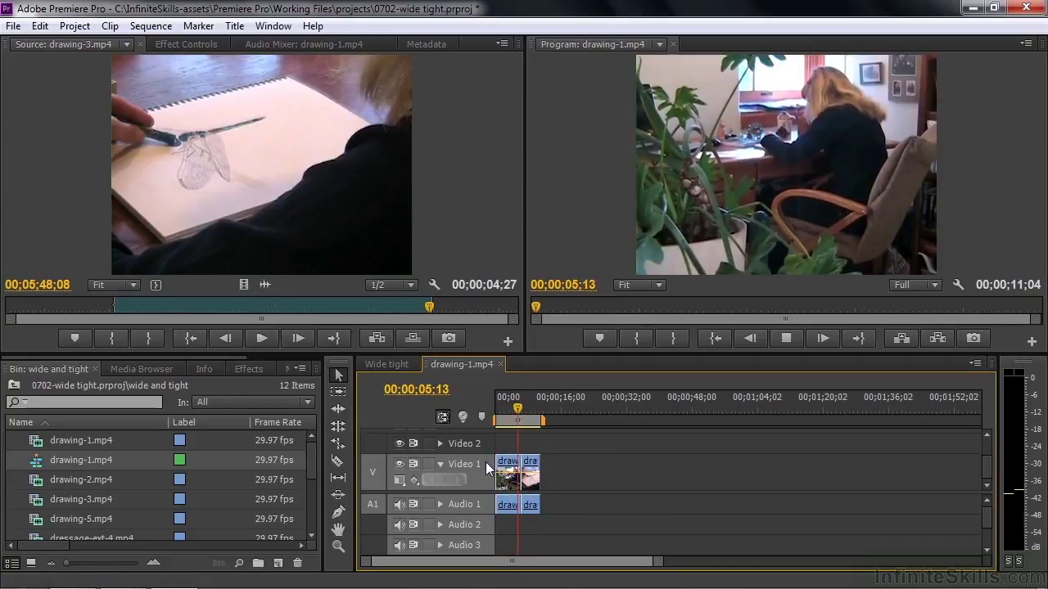
{"action": "key", "text": "space"}
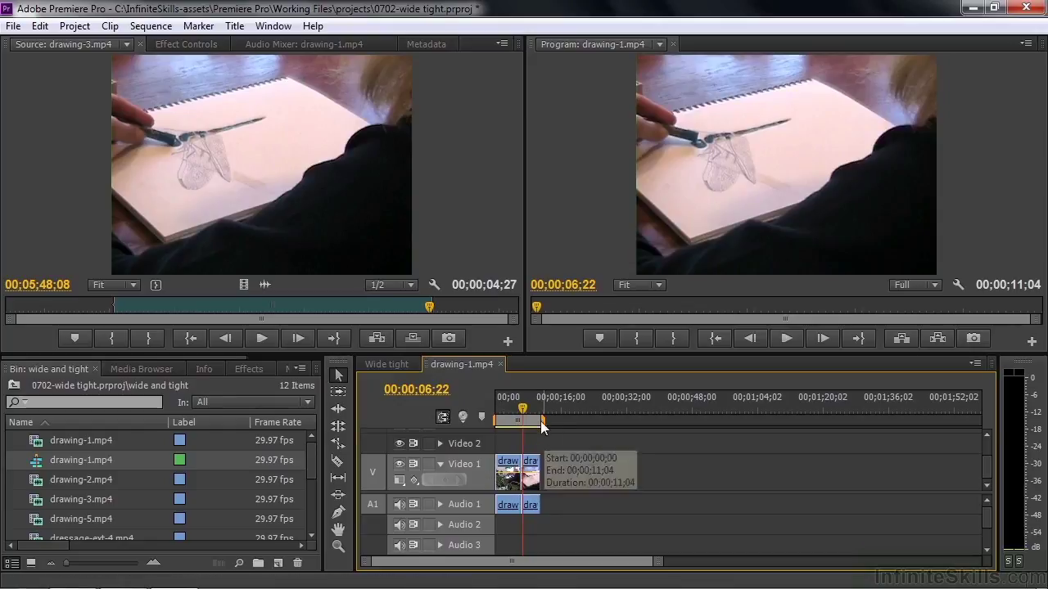
{"action": "left_click_drag", "start_coordinate": [511, 416], "coordinate": [514, 418]}
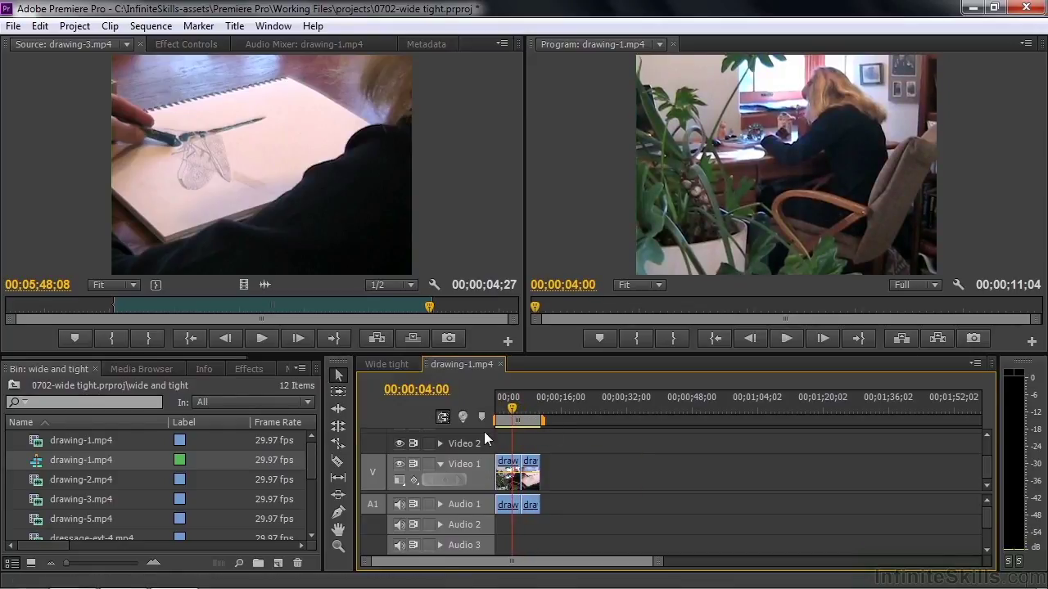
{"action": "key", "text": "space"}
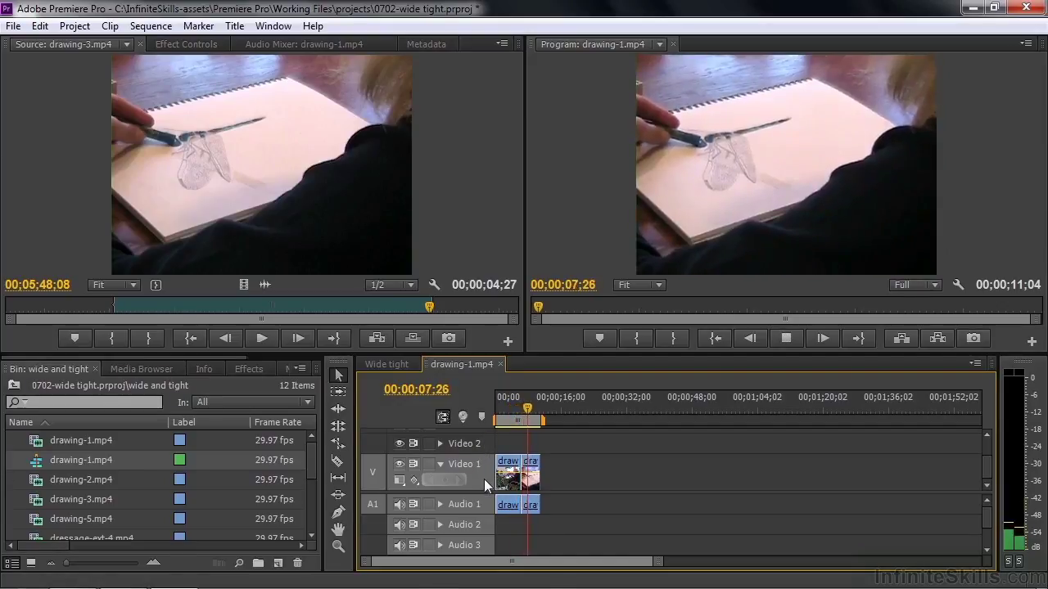
{"action": "key", "text": "space"}
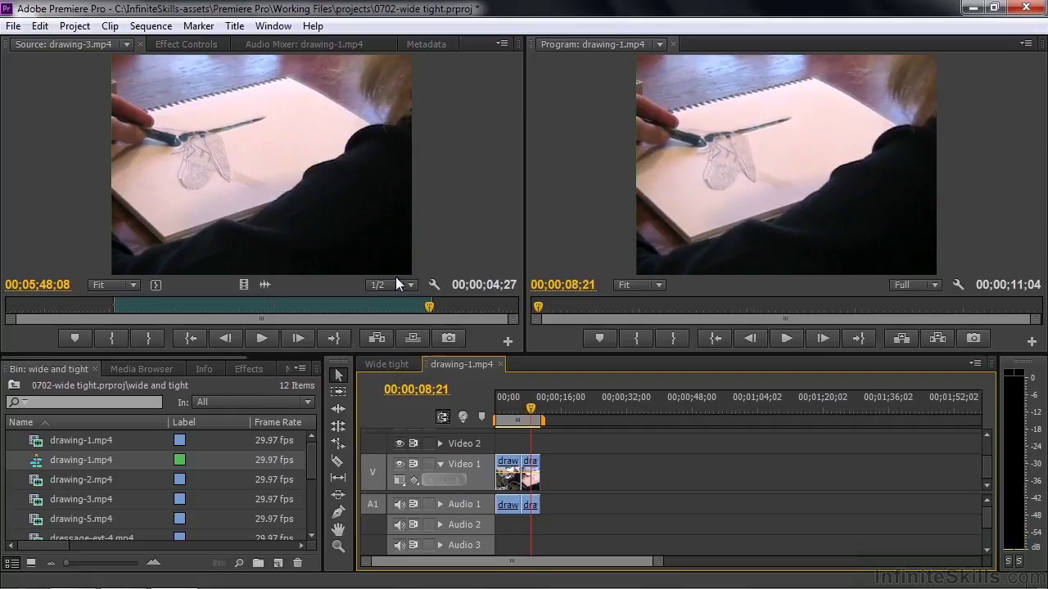
Step: Mark a 5;00 medium shot in drawing-2.mp4 and place its video only on Video 1
{"action": "left_click", "coordinate": [126, 44]}
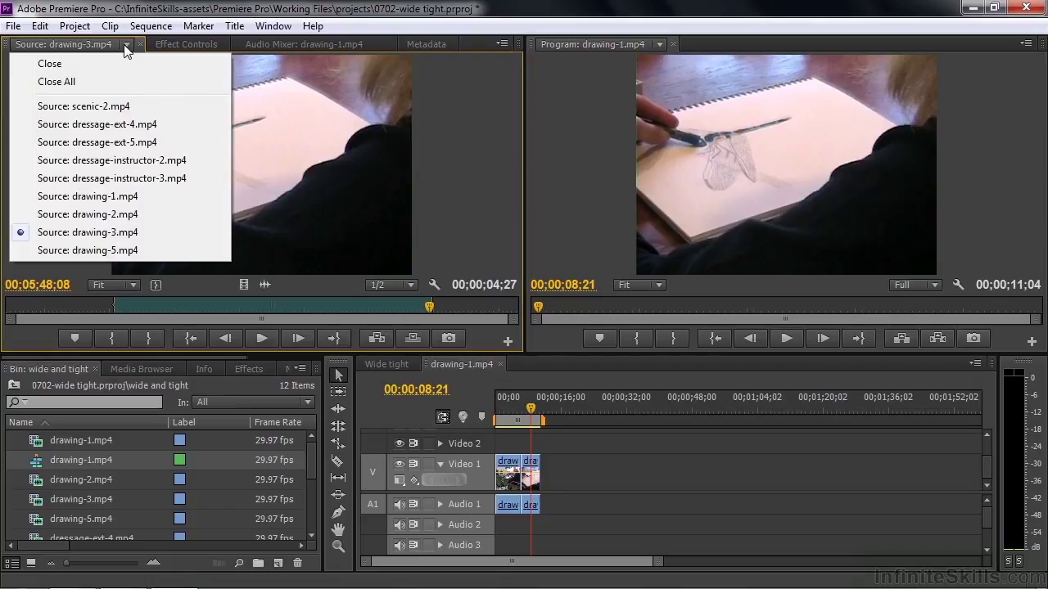
{"action": "left_click", "coordinate": [104, 213]}
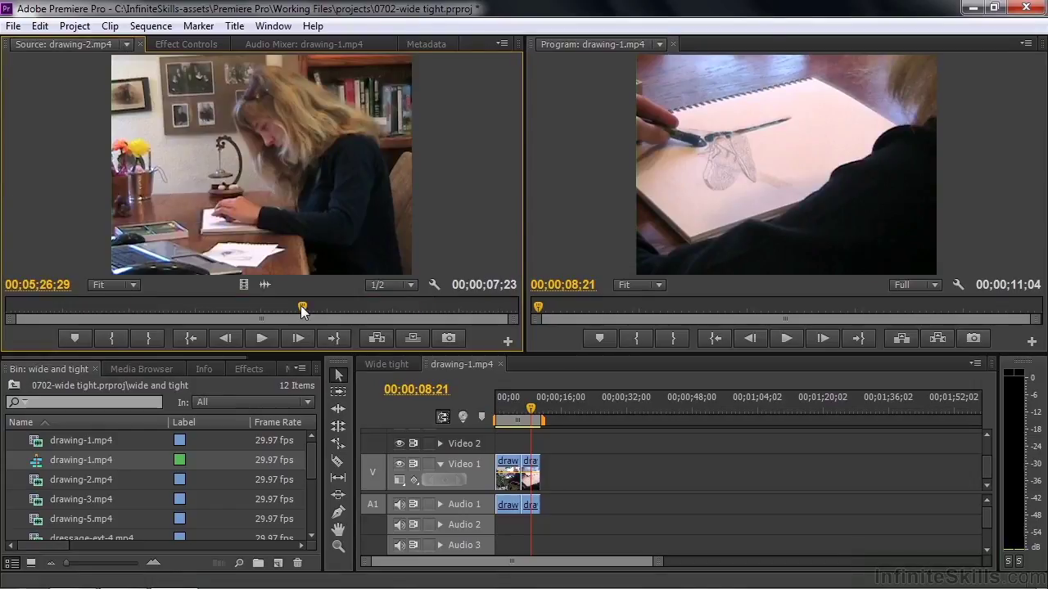
{"action": "left_click_drag", "start_coordinate": [300, 306], "coordinate": [96, 309]}
{"action": "left_click", "coordinate": [118, 337]}
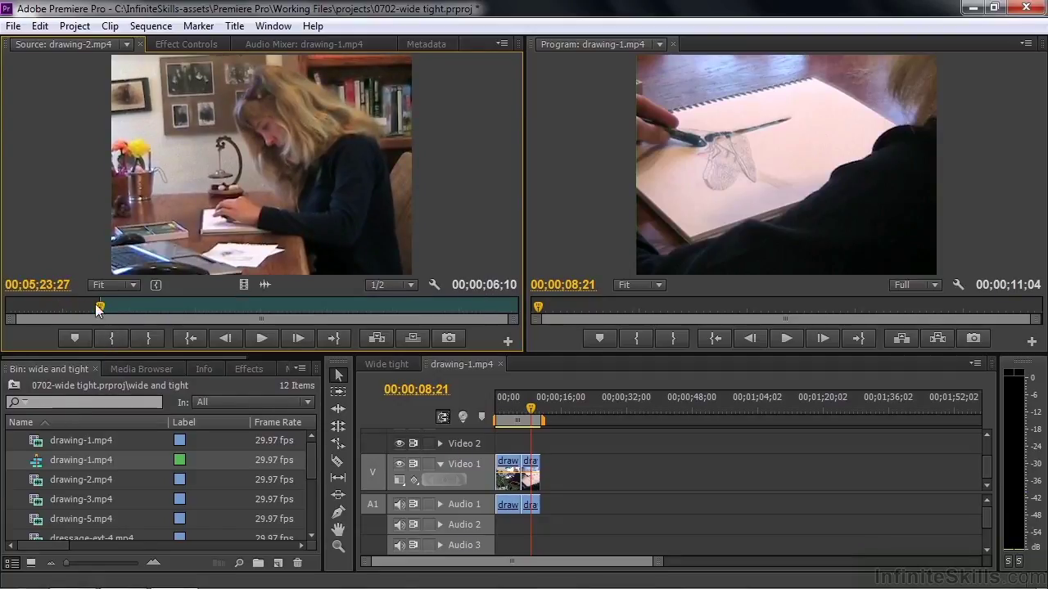
{"action": "left_click_drag", "start_coordinate": [100, 311], "coordinate": [427, 315]}
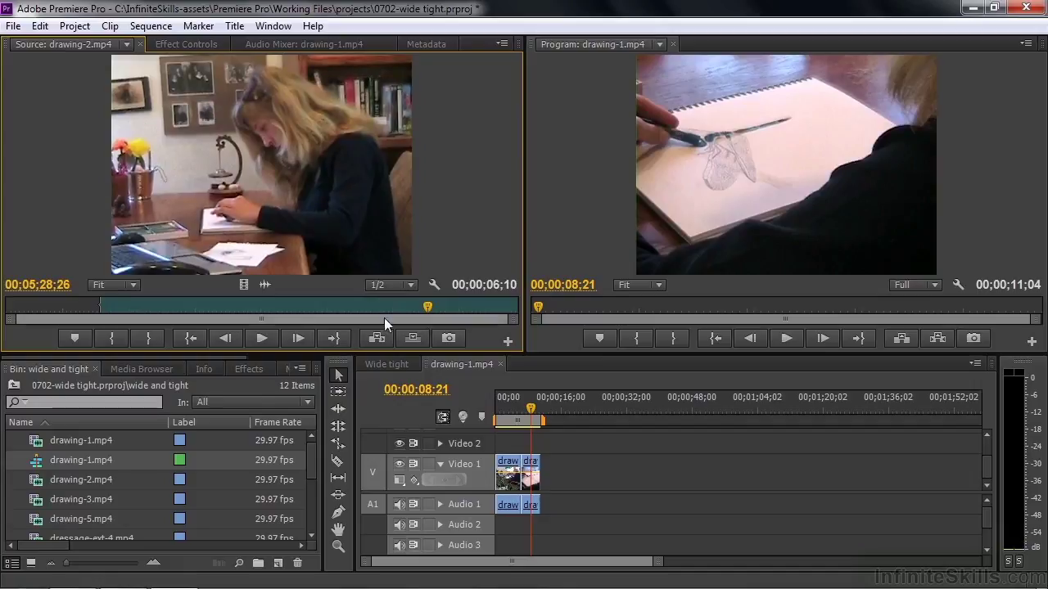
{"action": "left_click", "coordinate": [146, 337]}
{"action": "left_click_drag", "start_coordinate": [243, 284], "coordinate": [567, 489]}
{"action": "left_click_drag", "start_coordinate": [560, 406], "coordinate": [565, 414]}
Step: Mark a 5;07 close-up range in drawing-5.mp4 with I and O
{"action": "left_click", "coordinate": [127, 43]}
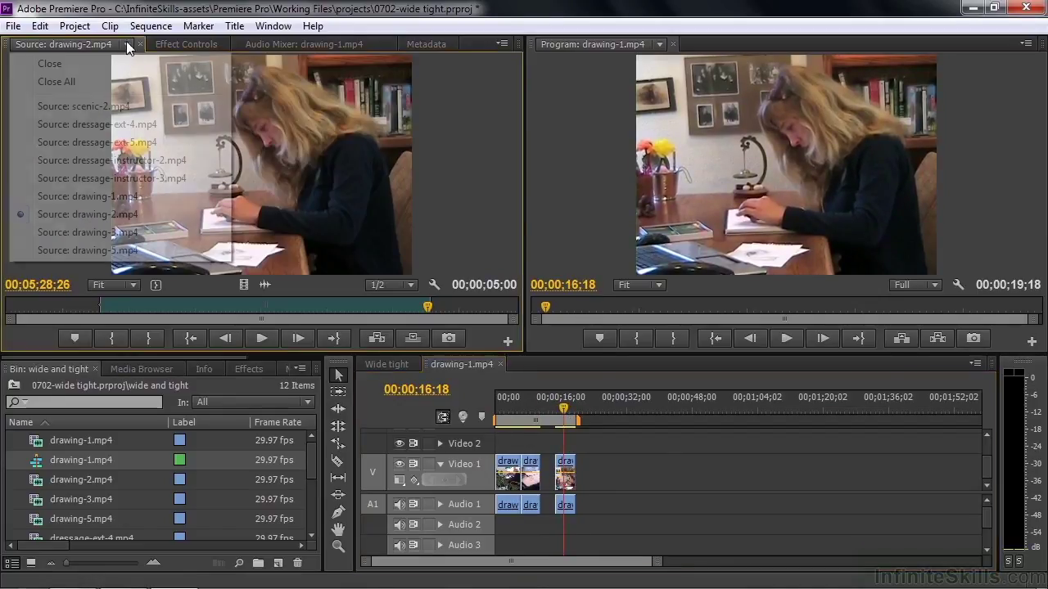
{"action": "left_click", "coordinate": [104, 252]}
{"action": "mouse_move", "coordinate": [11, 313]}
{"action": "left_mouse_down"}
{"action": "mouse_move", "coordinate": [291, 332]}
{"action": "mouse_move", "coordinate": [112, 313]}
{"action": "mouse_move", "coordinate": [224, 307]}
{"action": "mouse_move", "coordinate": [145, 302]}
{"action": "mouse_move", "coordinate": [369, 318]}
{"action": "left_mouse_up"}
{"action": "key", "text": "i"}
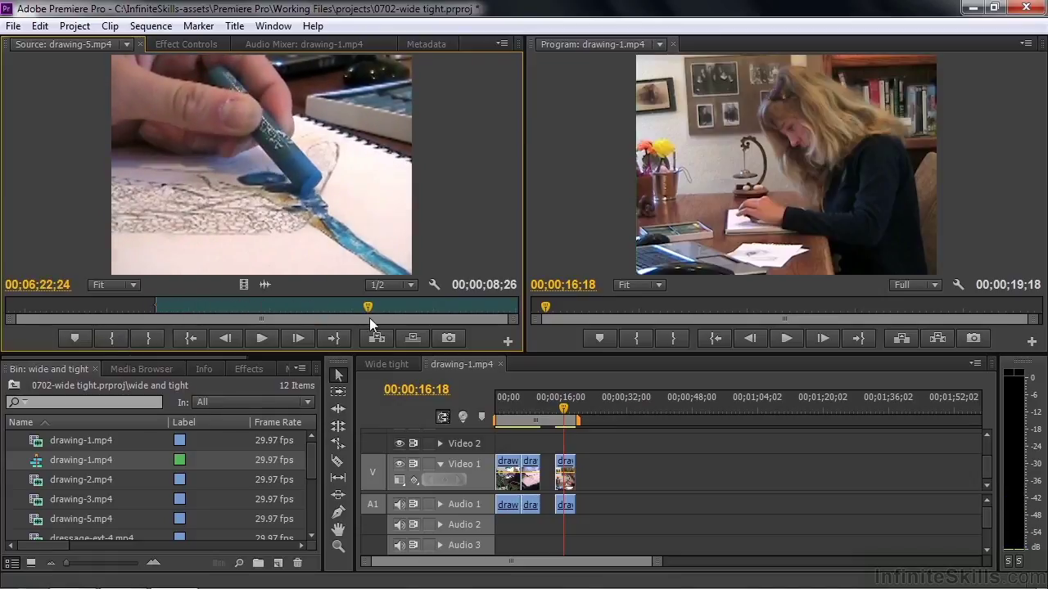
{"action": "key", "text": "o"}
Step: Place the drawing-5 close-up right after the drawing-2 medium shot and play the cut
{"action": "left_click_drag", "start_coordinate": [260, 235], "coordinate": [586, 485]}
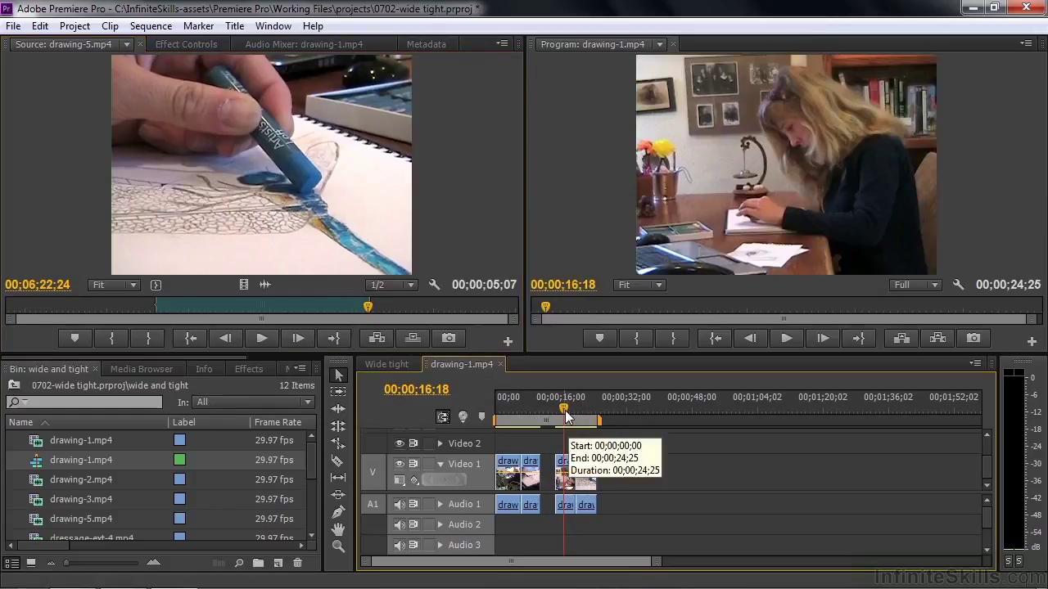
{"action": "left_click_drag", "start_coordinate": [565, 415], "coordinate": [568, 421]}
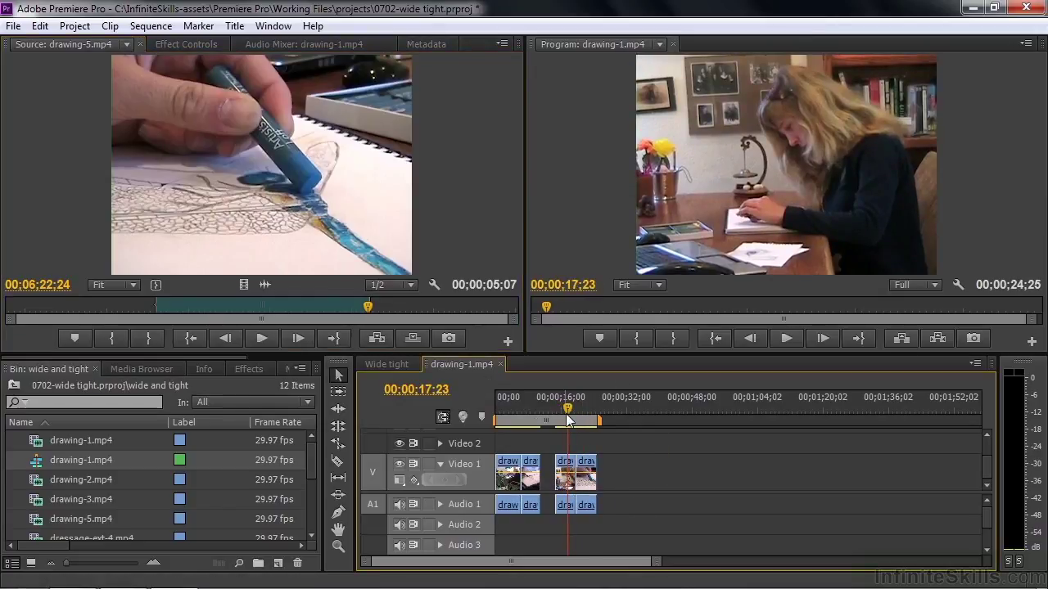
{"action": "key", "text": "space"}
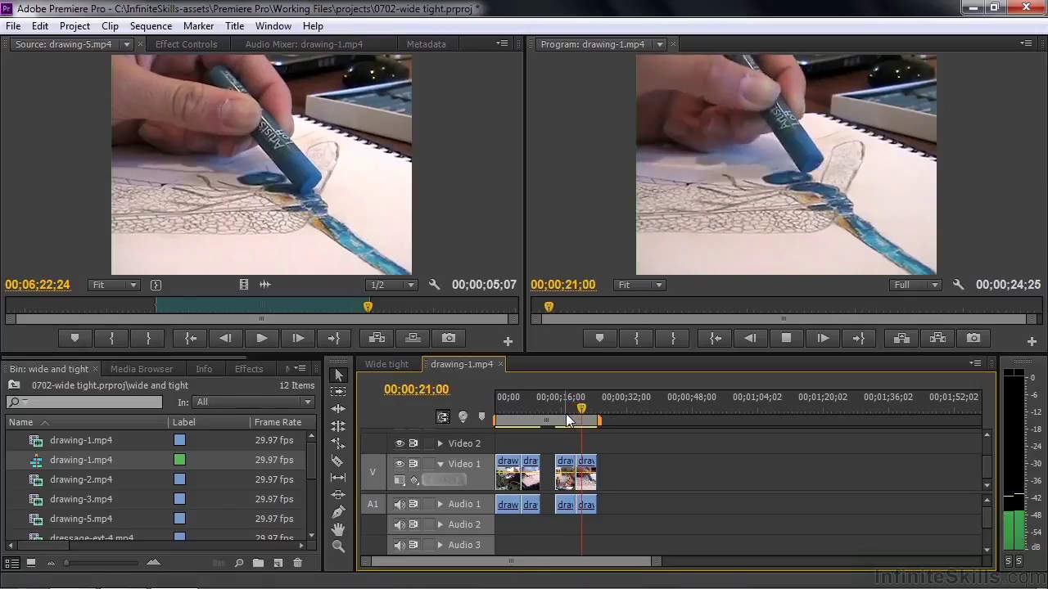
{"action": "key", "text": "space"}
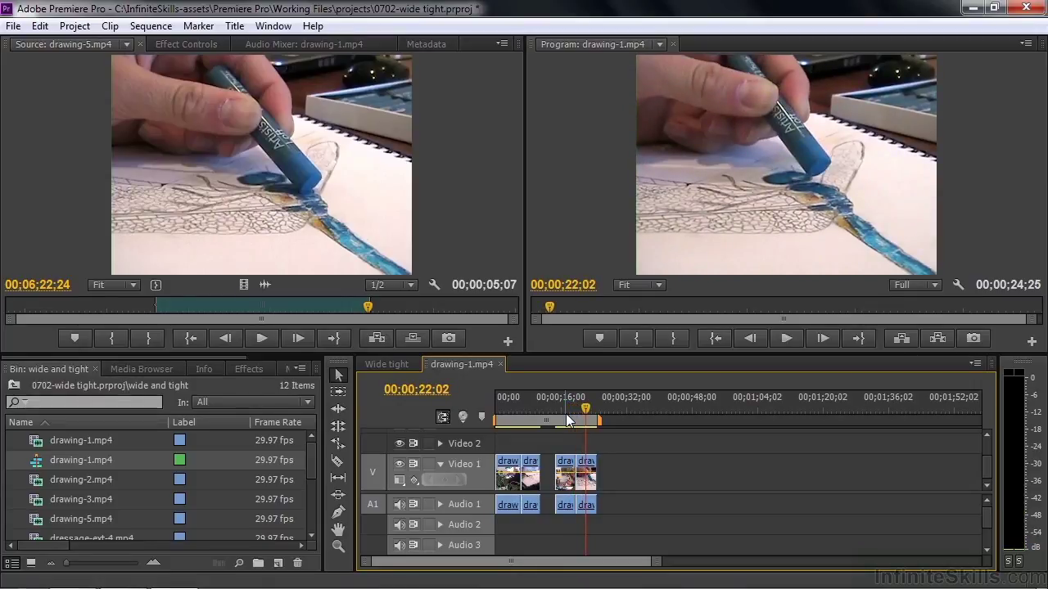